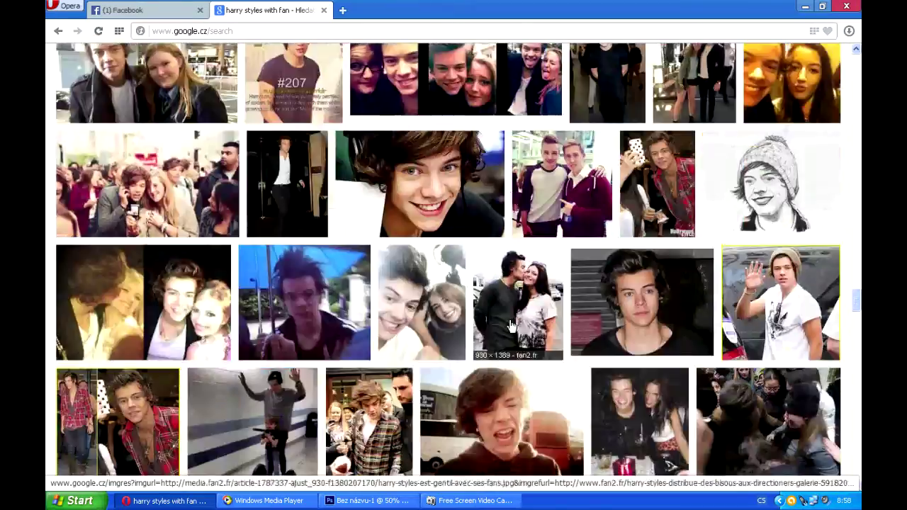
Browse the "harry styles with fan" image results and open the full-length photo beside the roller shutter at full size
scroll(232, 299, "down", 20)
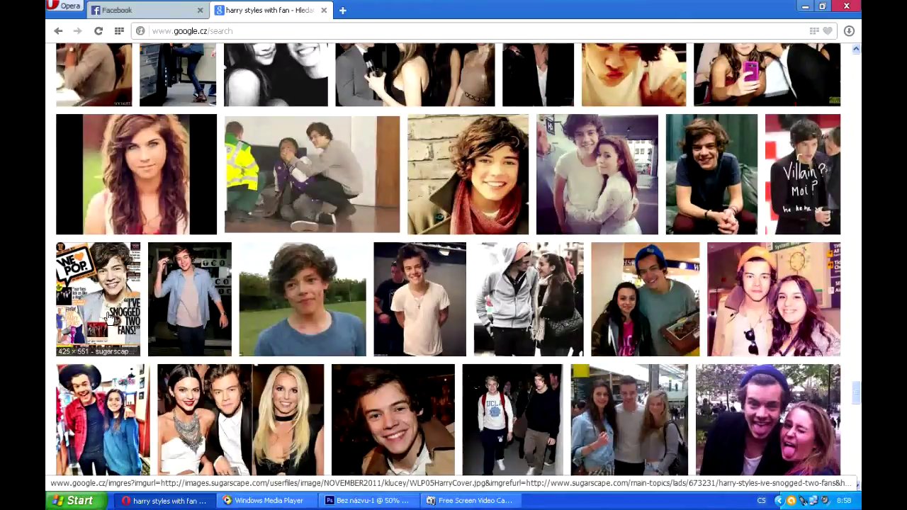
scroll(108, 318, "down", 10)
scroll(105, 317, "down", 5)
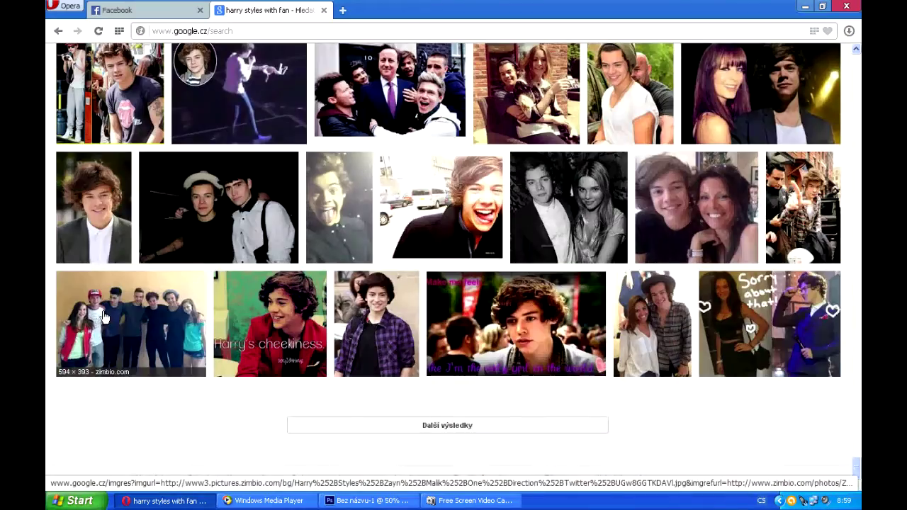
left_click_drag(857, 471, 857, 44)
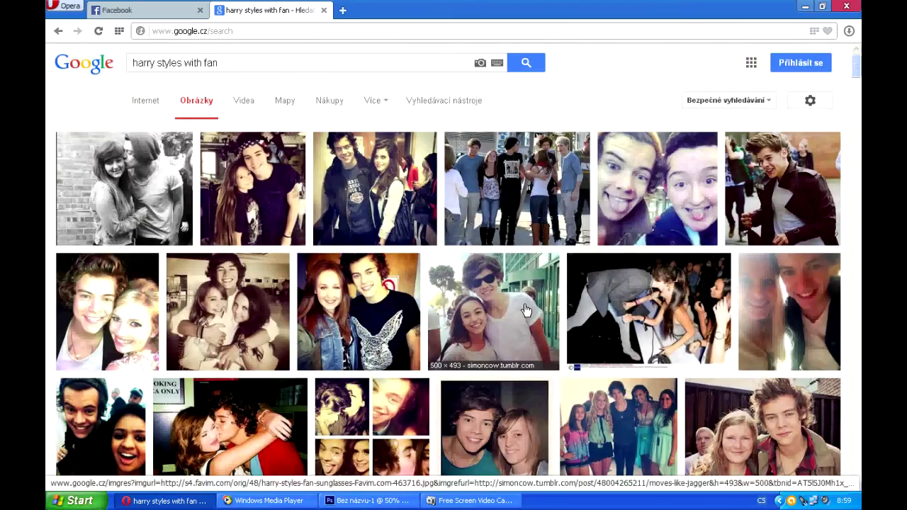
scroll(623, 312, "down", 3)
scroll(638, 303, "down", 3)
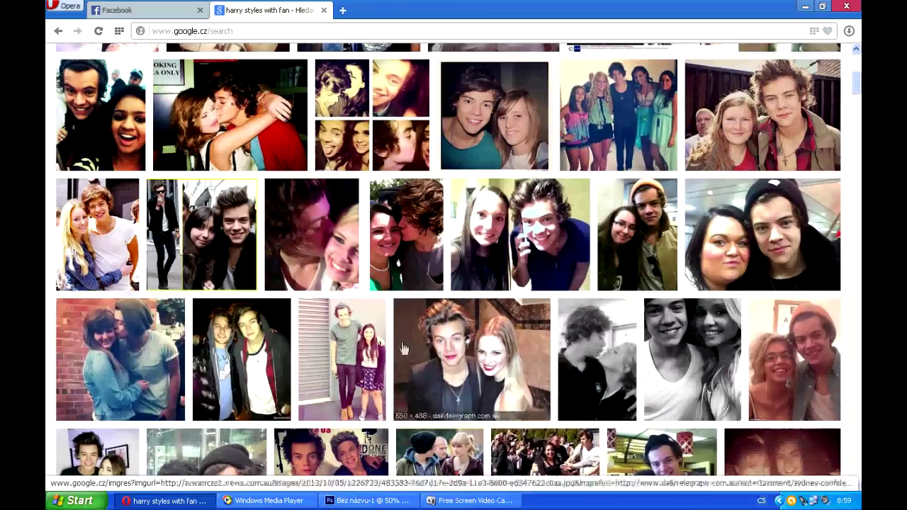
left_click(338, 366)
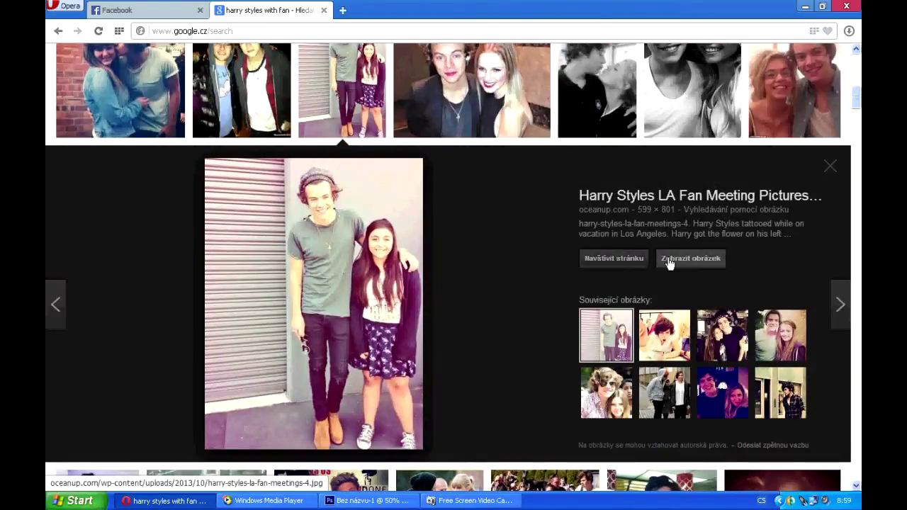
left_click(670, 261)
Copy the full-size photo from the browser and paste it into a new Photoshop document
right_click(233, 184)
left_click(267, 219)
left_click(369, 500)
left_click(88, 9)
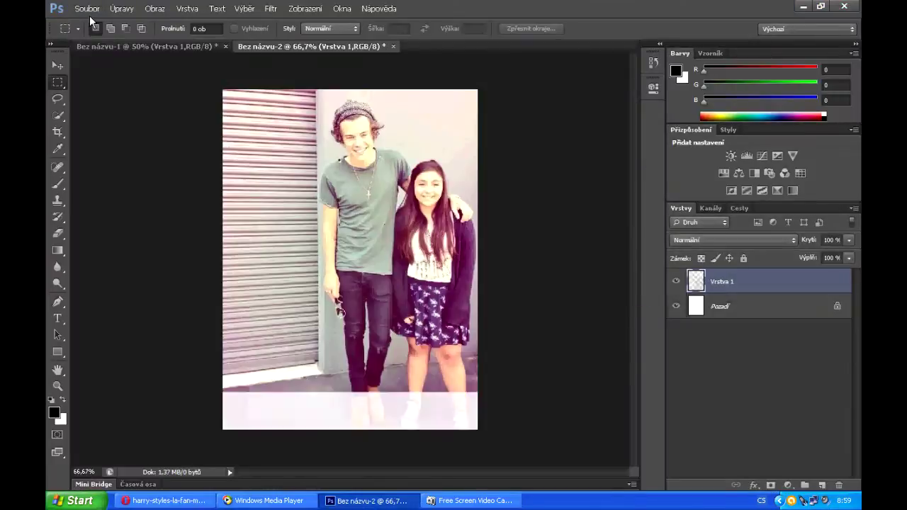
Select the left girl in Bez názvu-1 with a loose Polygonal Lasso outline from head to shoes
right_click(59, 98)
left_click(121, 107)
left_click(338, 139)
left_click(316, 174)
left_click(304, 268)
left_click(312, 347)
left_click(329, 389)
left_click(360, 407)
left_click(376, 382)
left_click(384, 269)
left_click(352, 128)
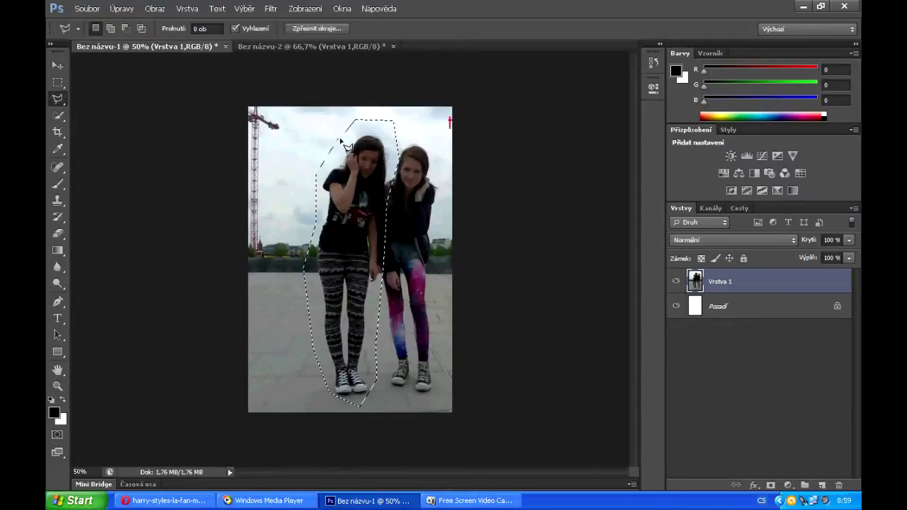
Paste the selected girl into Bez názvu-2 and flip her horizontally
left_click(291, 47)
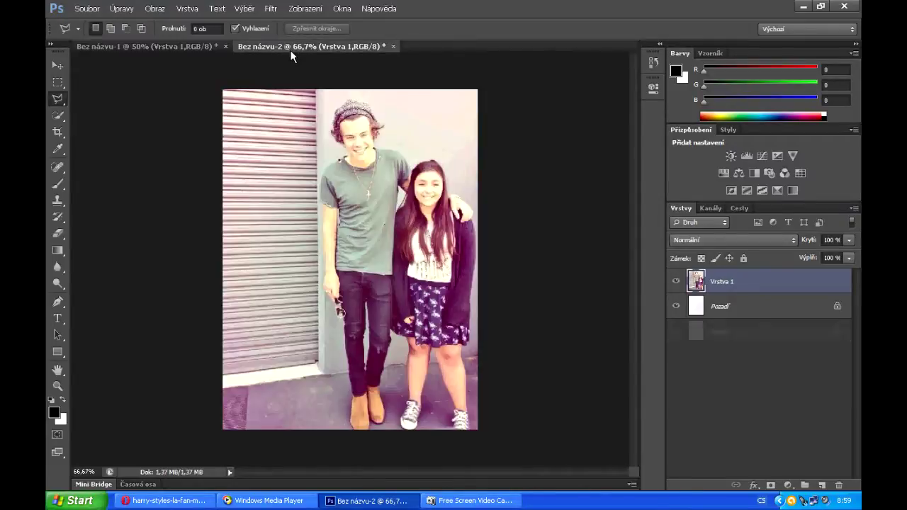
key("ctrl+v")
left_click(122, 8)
left_click(305, 360)
Position and scale the pasted girl with the transform controls so she stands over the fan beside the man
left_click(58, 65)
left_click_drag(354, 248, 434, 251)
left_click(214, 29)
mouse_move(370, 90)
left_mouse_down()
mouse_move(379, 126)
mouse_move(372, 99)
left_mouse_up()
left_click_drag(433, 145, 438, 141)
left_click_drag(373, 300, 413, 284)
left_click(58, 82)
key("Return")
Trace the girl's edge facing the man from head to shoes with the Polygonal Lasso at 150% zoom
left_click_drag(95, 473, 46, 477)
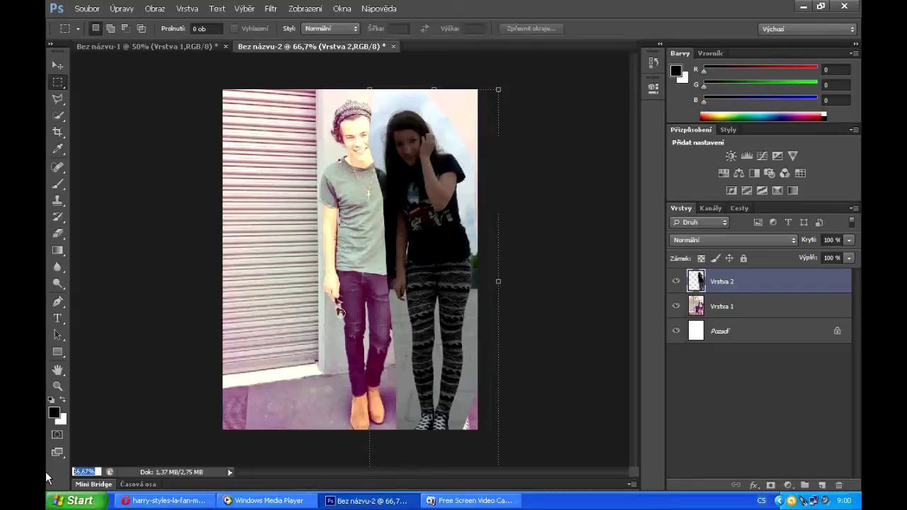
type("150")
key("Return")
scroll(163, 305, "up", 5)
left_click(58, 99)
left_click(430, 205)
left_click(429, 248)
left_click(430, 285)
left_click(439, 328)
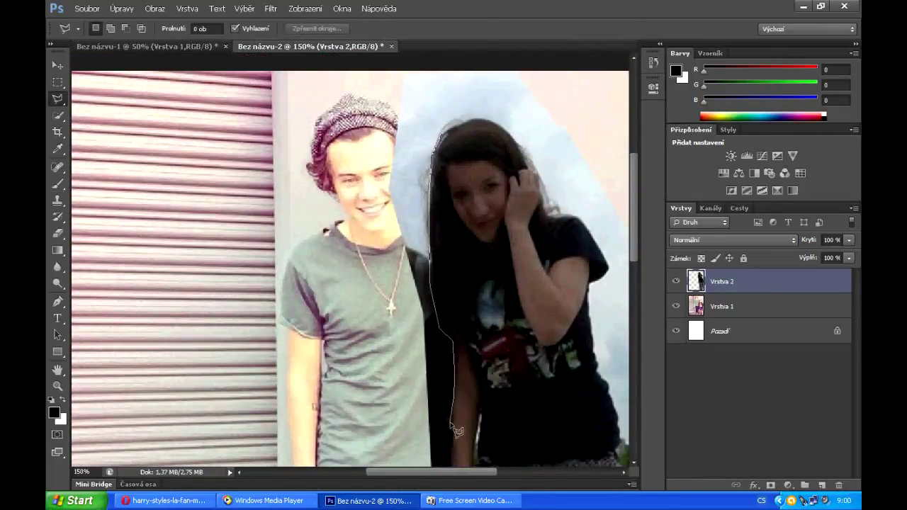
scroll(453, 425, "down", 3)
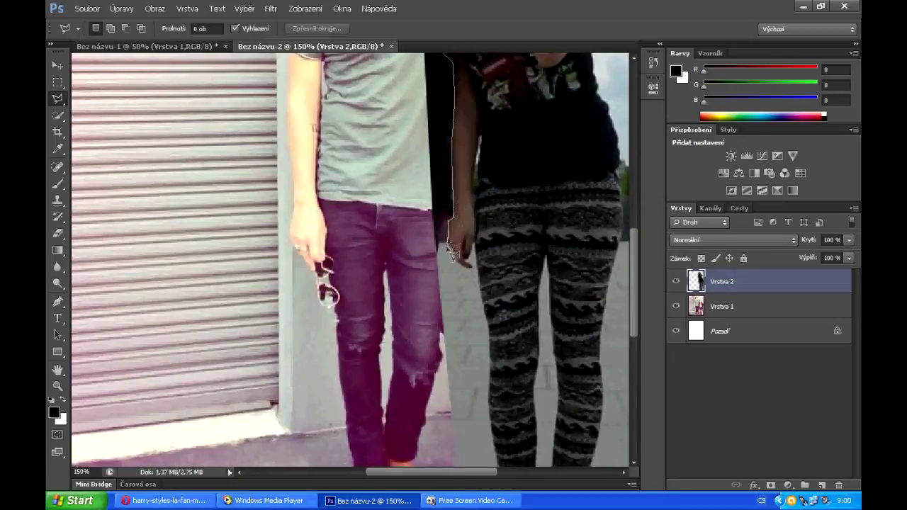
mouse_move(473, 275)
left_mouse_down()
mouse_move(472, 328)
mouse_move(480, 281)
mouse_move(492, 347)
mouse_move(487, 436)
mouse_move(453, 250)
mouse_move(492, 231)
mouse_move(516, 385)
left_mouse_up()
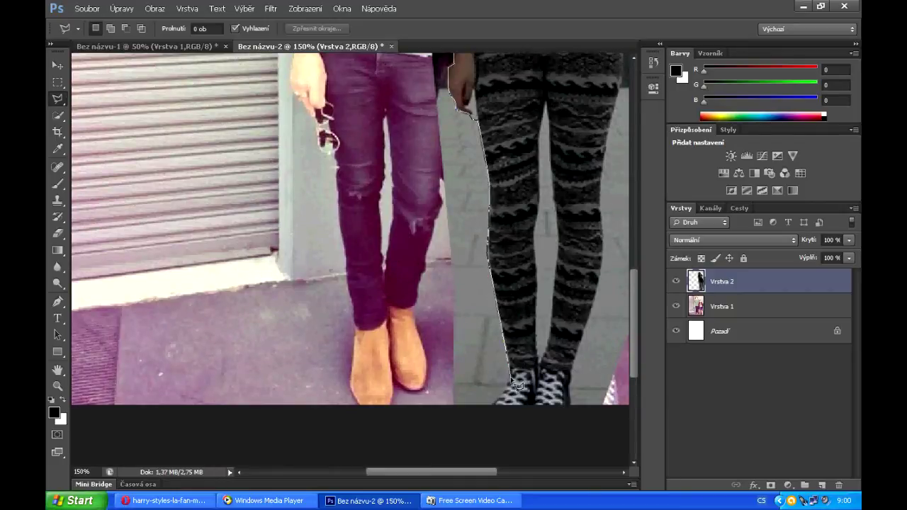
Close the lasso outline around the girl's outer side and head, delete the enclosed background, and deselect
mouse_move(503, 414)
left_mouse_down()
mouse_move(449, 416)
mouse_move(354, 92)
mouse_move(240, 99)
mouse_move(456, 315)
left_mouse_up()
left_click_drag(468, 264, 495, 171)
mouse_move(501, 125)
left_mouse_down()
mouse_move(496, 38)
mouse_move(501, 169)
left_mouse_up()
mouse_move(518, 104)
left_mouse_down()
mouse_move(514, 50)
mouse_move(522, 368)
left_mouse_up()
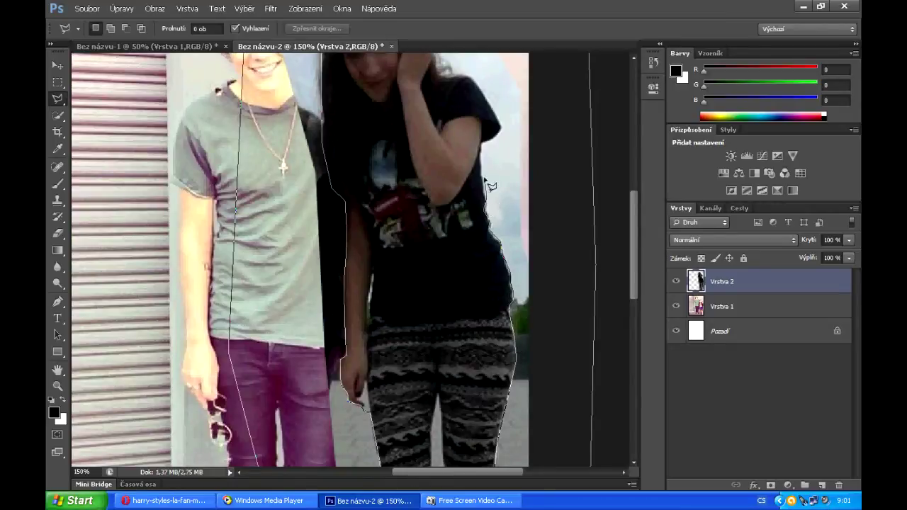
mouse_move(496, 66)
left_mouse_down()
mouse_move(483, 199)
mouse_move(446, 204)
left_mouse_up()
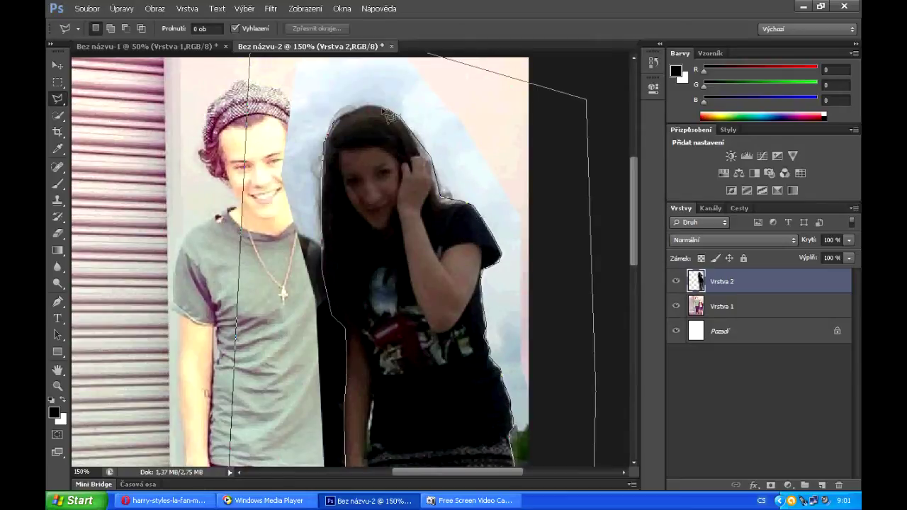
left_click(341, 117)
key("Delete")
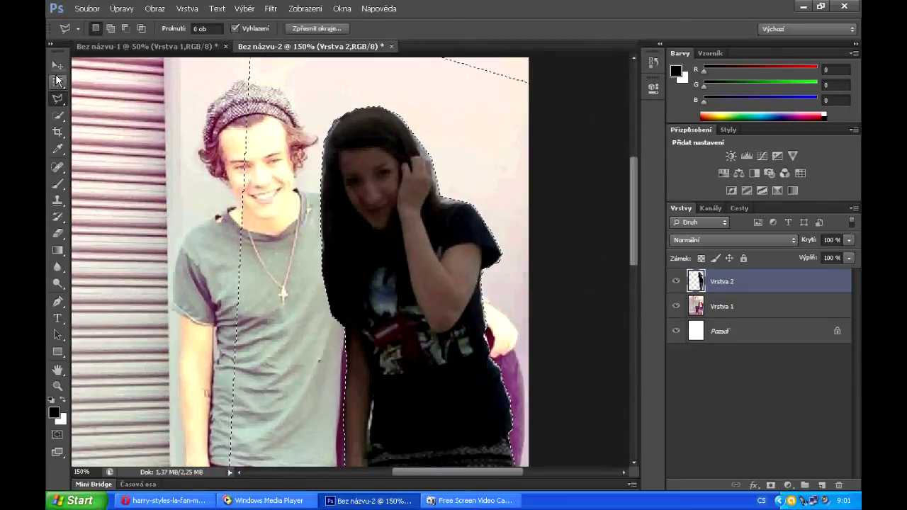
left_click(58, 82)
left_click(319, 268)
Hide the girl's layer Vrstva 2 and make the photo layer Vrstva 1 active
scroll(320, 268, "down", 3)
left_click_drag(92, 472, 45, 439)
type("66")
key("Return")
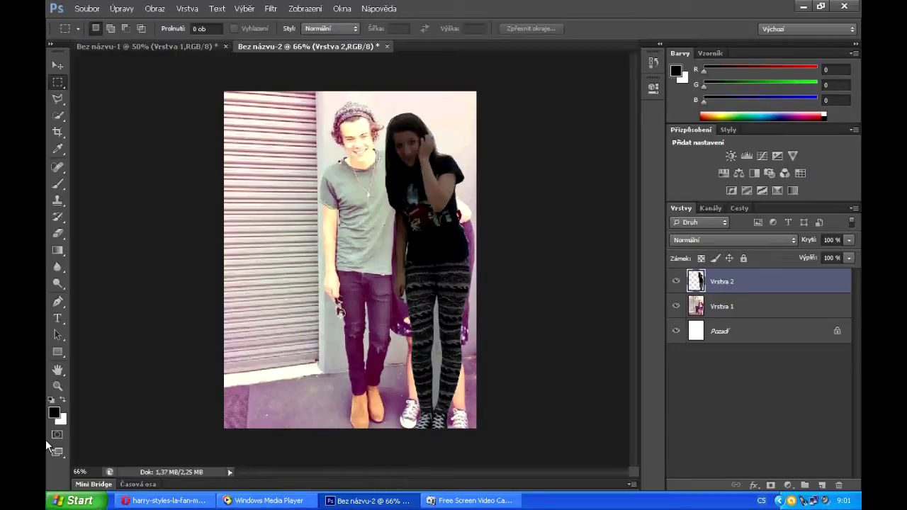
key("v")
left_click(676, 281)
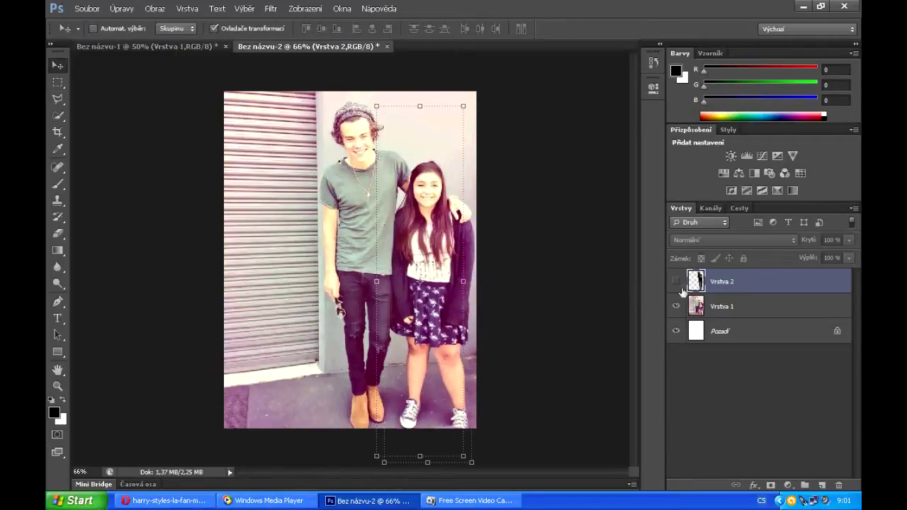
left_click(721, 306)
key("m")
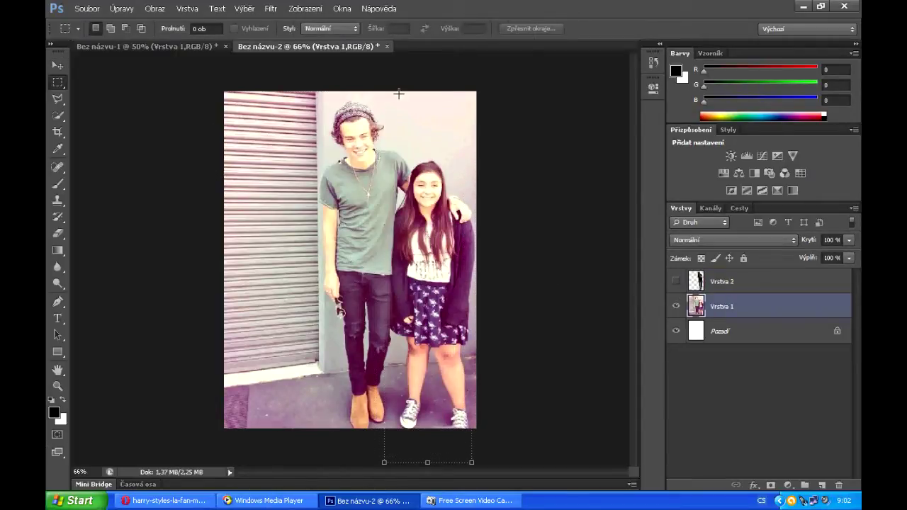
Copy a rectangle of blank wall above the fan and paste four copies stacked downward over her body
left_click_drag(392, 90, 538, 148)
key("ctrl+c")
key("ctrl+v")
key("v")
left_click_drag(413, 130, 425, 193)
key("ctrl+v")
left_click_drag(361, 282, 461, 359)
key("ctrl+v")
key("ctrl+v")
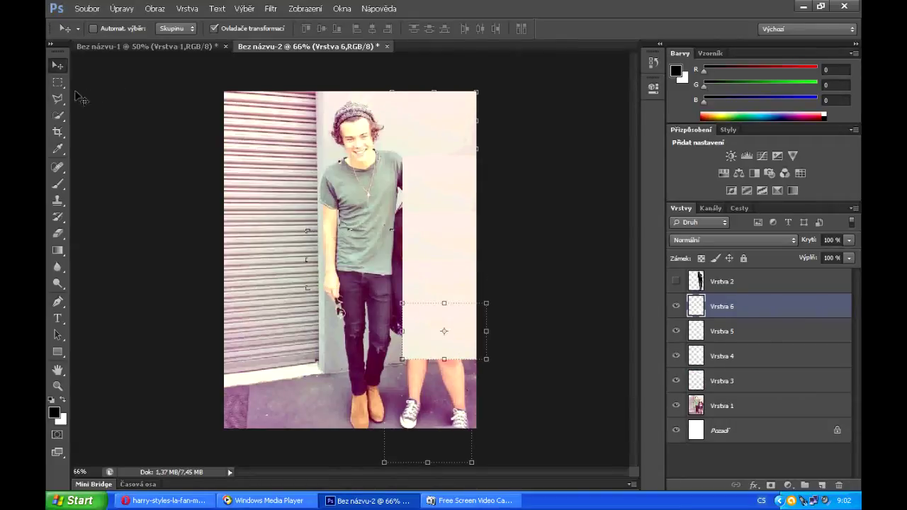
Merge the four wall patch layers into a single layer, Vrstva 3
key("m")
key("ctrl+e")
key("ctrl+e")
key("ctrl+e")
Try merging the combined wall patch into Vrstva 1, and revert that merge in the history
key("ctrl+e")
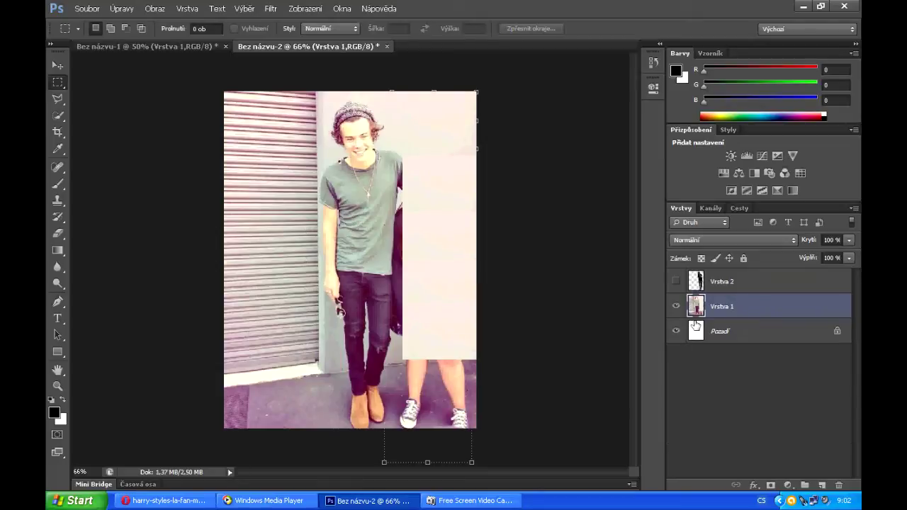
left_click_drag(401, 144, 397, 149)
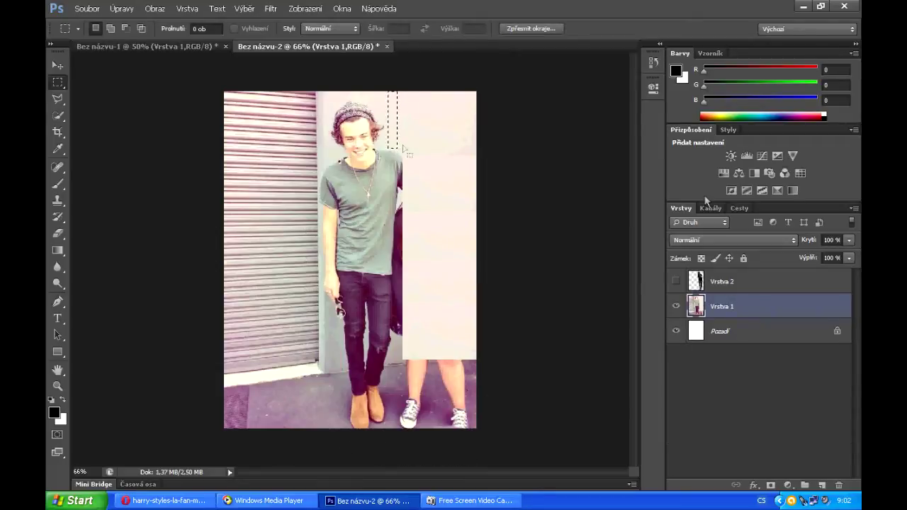
left_click(653, 63)
left_click(528, 89)
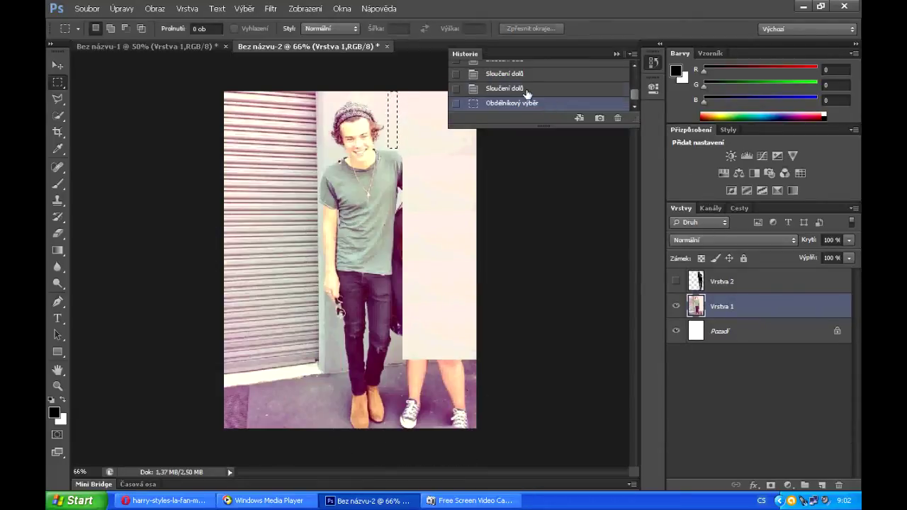
left_click(526, 74)
Copy a narrow strip of blank wall from Vrstva 1 and place copies down the fan's remaining dark edge beside the man
left_click(722, 331)
left_click_drag(383, 91, 389, 99)
left_click(388, 99)
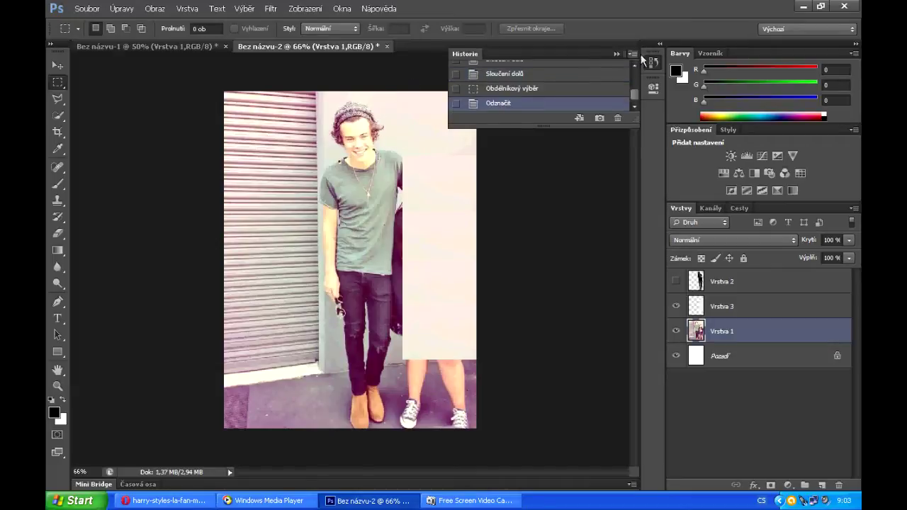
left_click(649, 63)
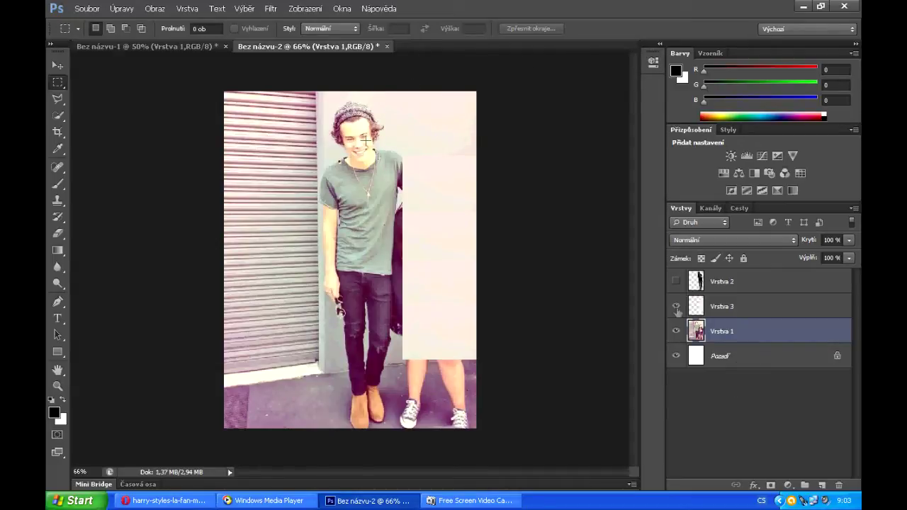
left_click_drag(396, 145, 402, 254)
key("ctrl+j")
left_click(59, 66)
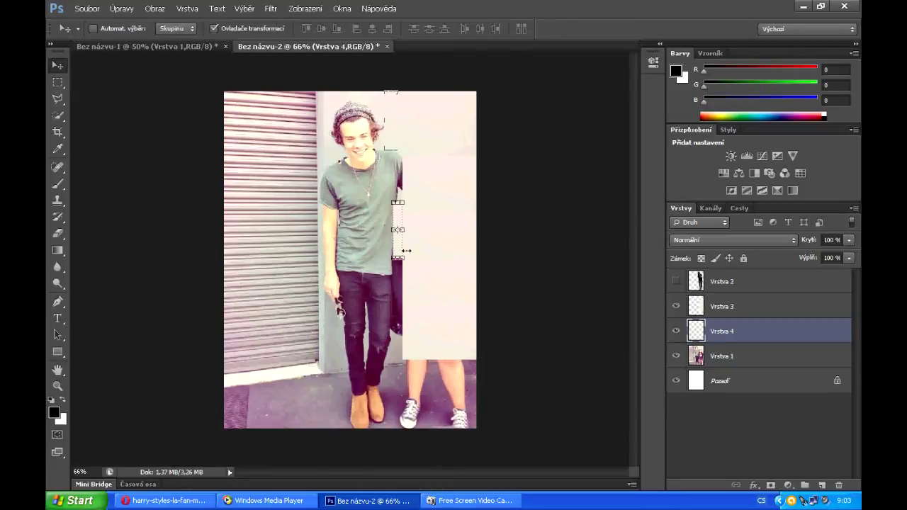
key("ctrl+v")
left_click_drag(353, 277, 401, 305)
key("ctrl+v")
left_click_drag(351, 281, 396, 348)
Merge the narrow wall strips and the large wall patch into one layer, Vrstva 4
key("m")
key("ctrl+e")
key("ctrl+e")
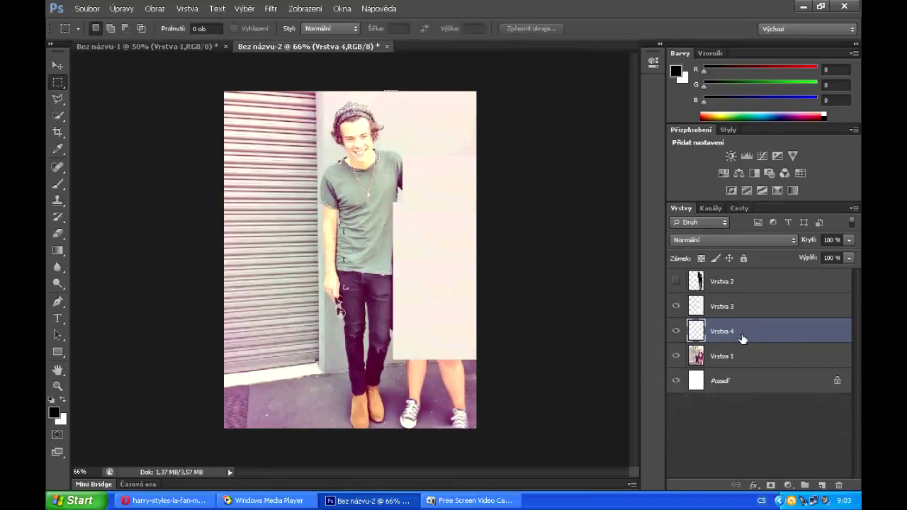
left_click(735, 306)
key("ctrl+e")
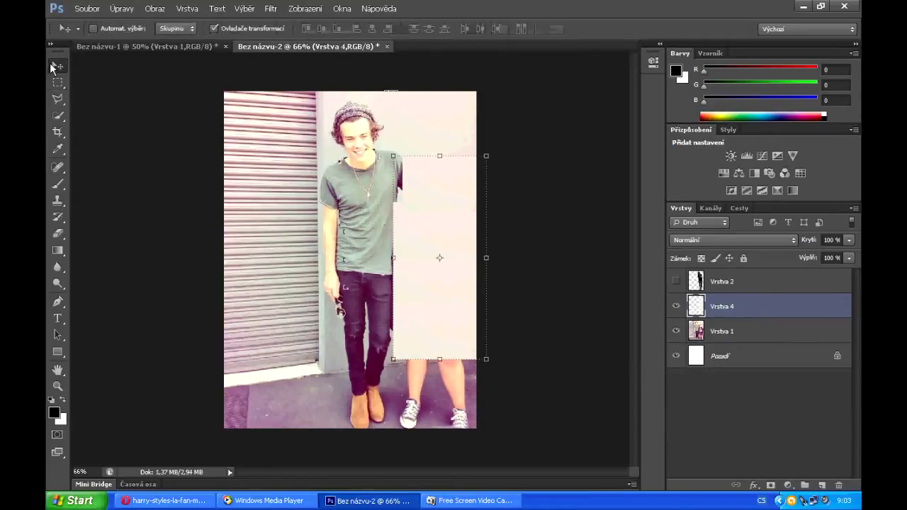
Lower Vrstva 4's opacity to 33% and delete the lassoed part of it covering the man's arm and shirt
left_click(849, 240)
left_click_drag(804, 256, 801, 256)
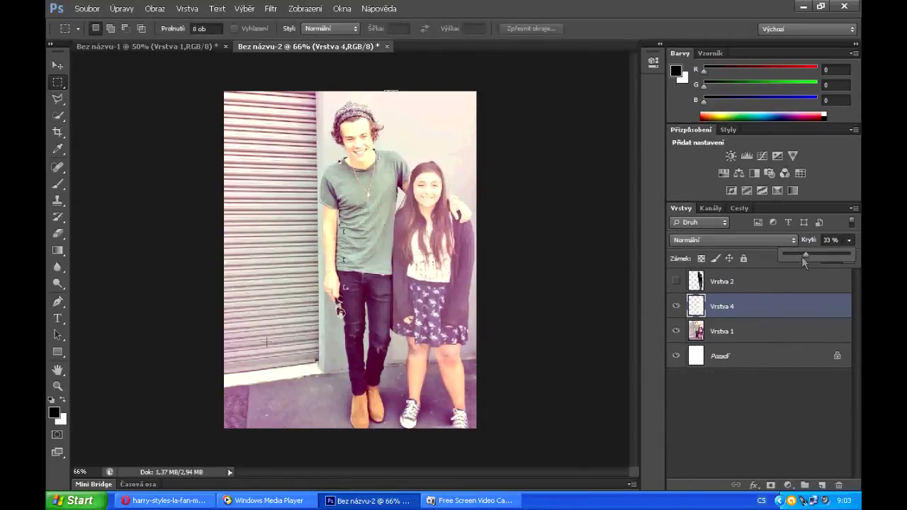
left_click_drag(90, 472, 73, 472)
type("100")
key("Return")
left_click(57, 99)
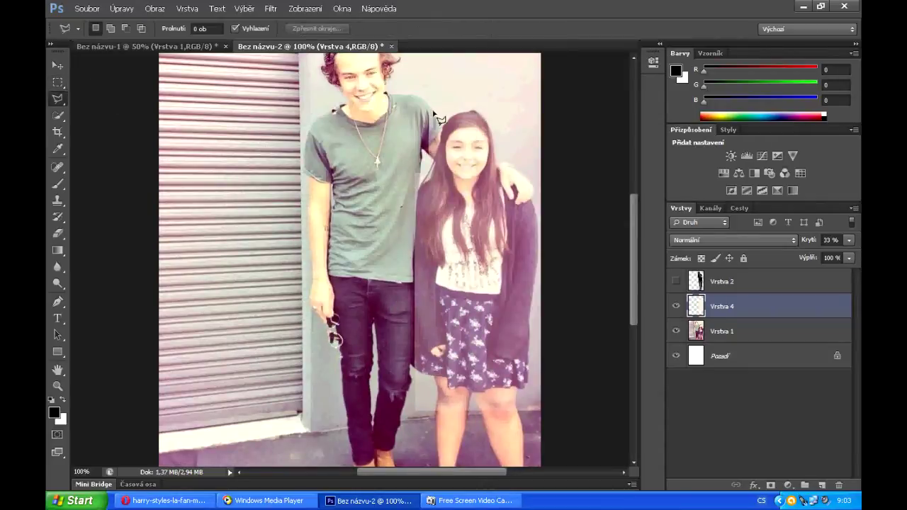
mouse_move(439, 110)
left_mouse_down()
mouse_move(410, 156)
mouse_move(423, 192)
left_mouse_up()
left_click(414, 251)
left_click(389, 213)
left_click(406, 152)
key("Delete")
left_click(58, 83)
key("ctrl+d")
Show the girl's layer Vrstva 2 again and move her slightly to the right, away from the man
left_click(677, 281)
type("5")
key("BackSpace")
type("66")
key("Return")
left_click(57, 66)
left_click(717, 282)
mouse_move(423, 245)
left_mouse_down()
mouse_move(439, 240)
mouse_move(435, 250)
left_mouse_up()
Set the wall patch layer Vrstva 4 back to 100% opacity
left_click(730, 305)
left_click(849, 241)
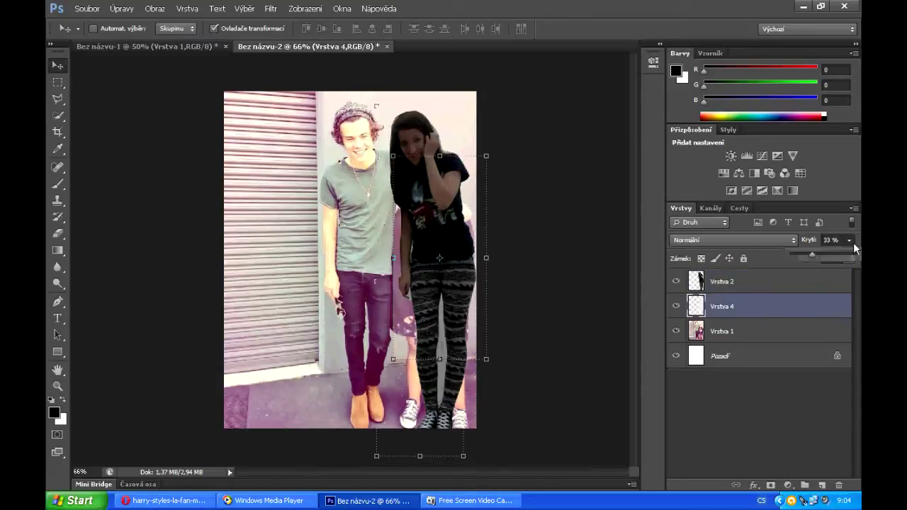
left_click(855, 255)
key("m")
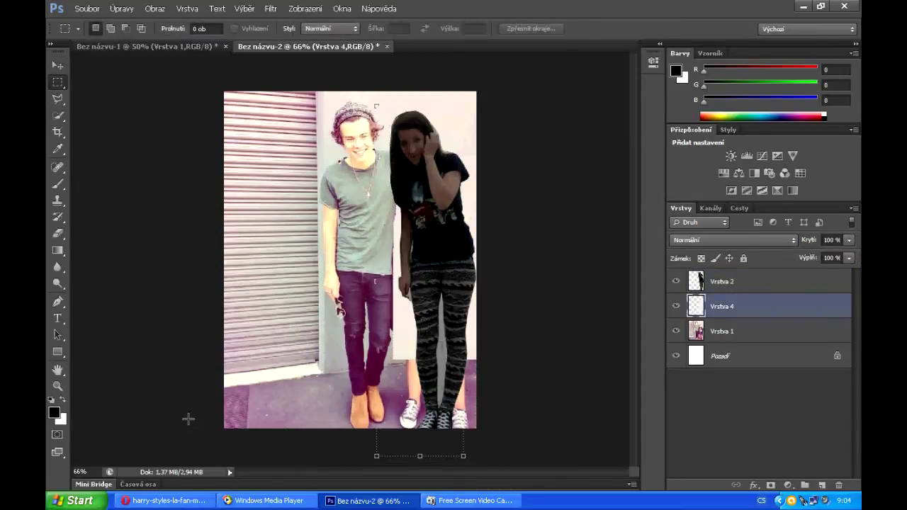
Rotate the girl on Vrstva 2 by 2.67° clockwise, shift her slightly toward the man, and apply the transform
key("v")
key("alt+bracketright")
key("ctrl+t")
left_click_drag(488, 99, 495, 109)
left_click_drag(447, 265, 442, 260)
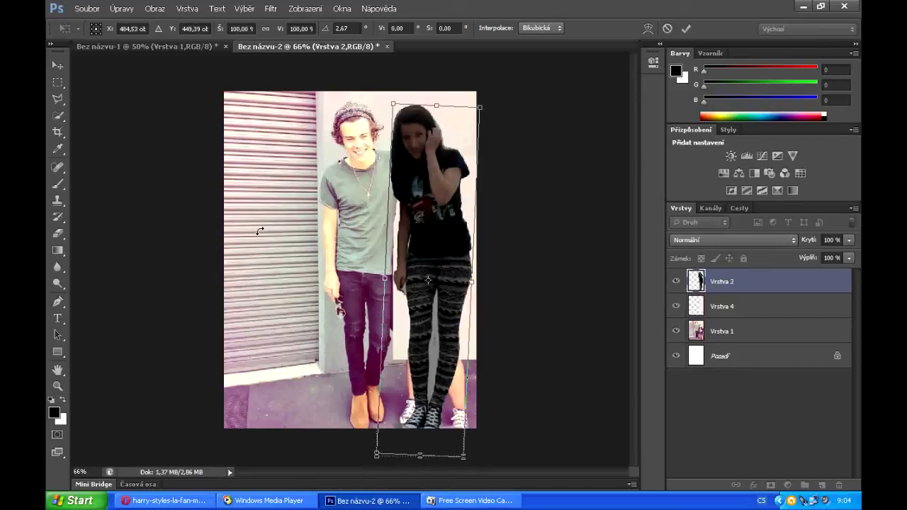
left_click(58, 82)
left_click(395, 196)
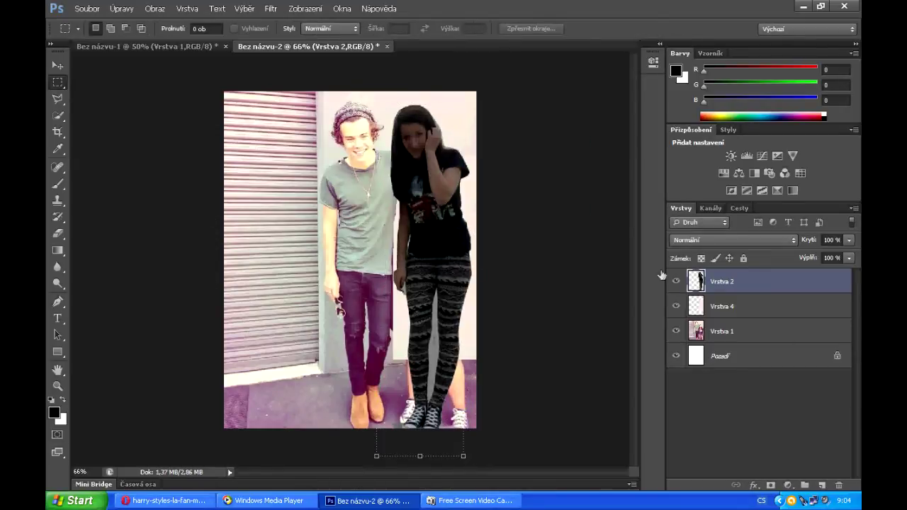
left_click(155, 9)
left_click(182, 59)
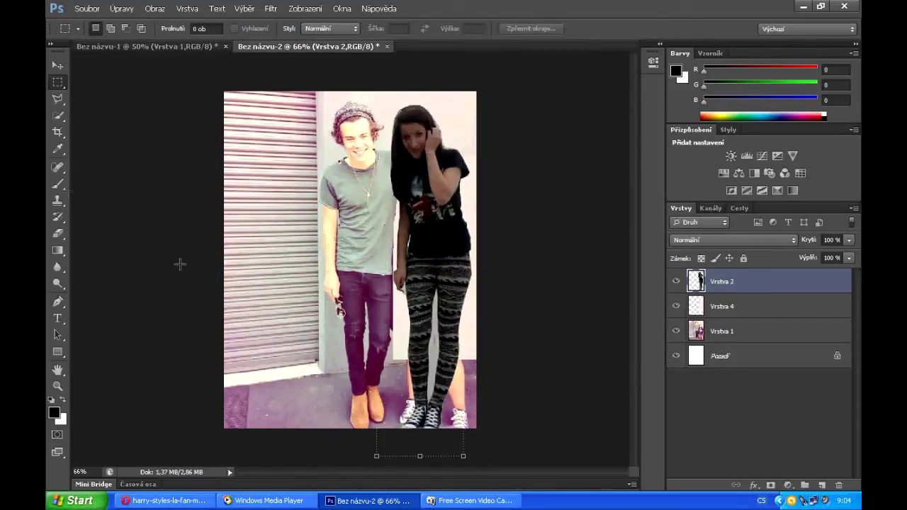
Lasso the grey gap between the girl's legs on Vrstva 2, delete it, and clear the selection
left_click(57, 99)
double_click(81, 472)
type("150")
key("Return")
scroll(333, 340, "down", 4)
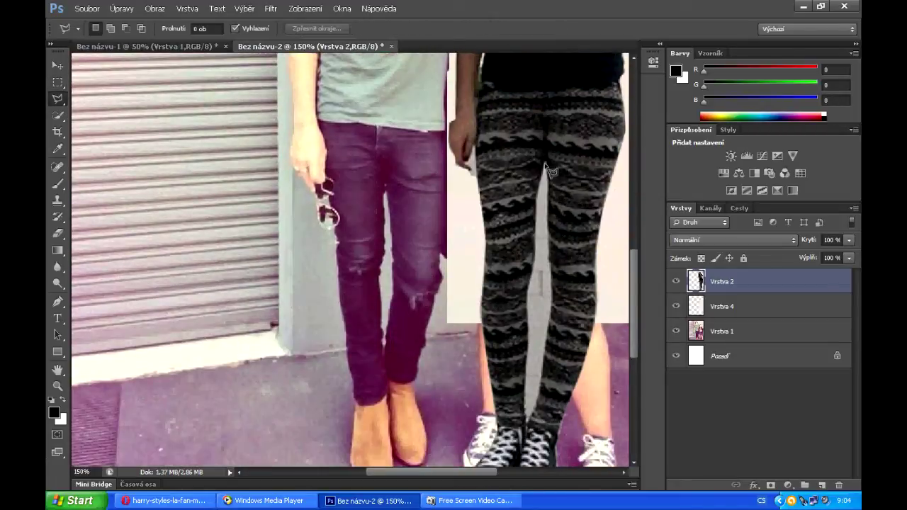
left_click_drag(533, 303, 535, 360)
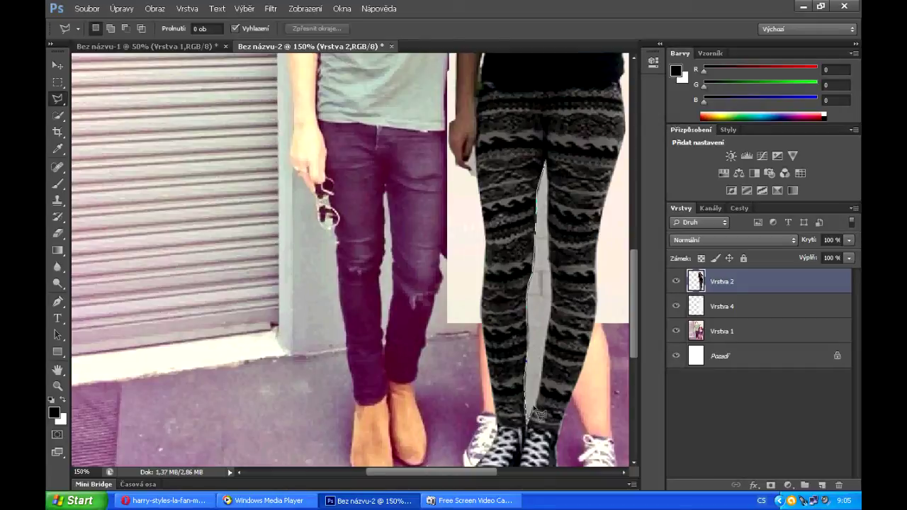
left_click_drag(549, 356, 557, 295)
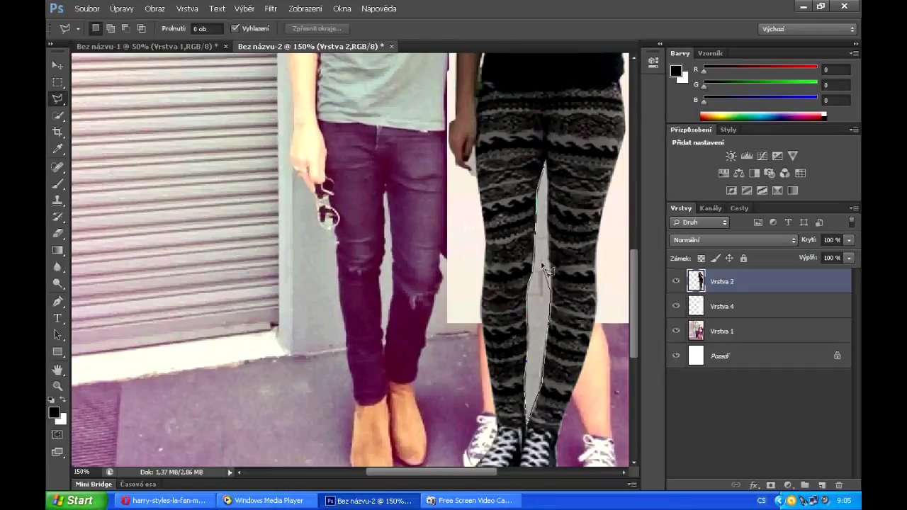
left_click(546, 164)
key("Delete")
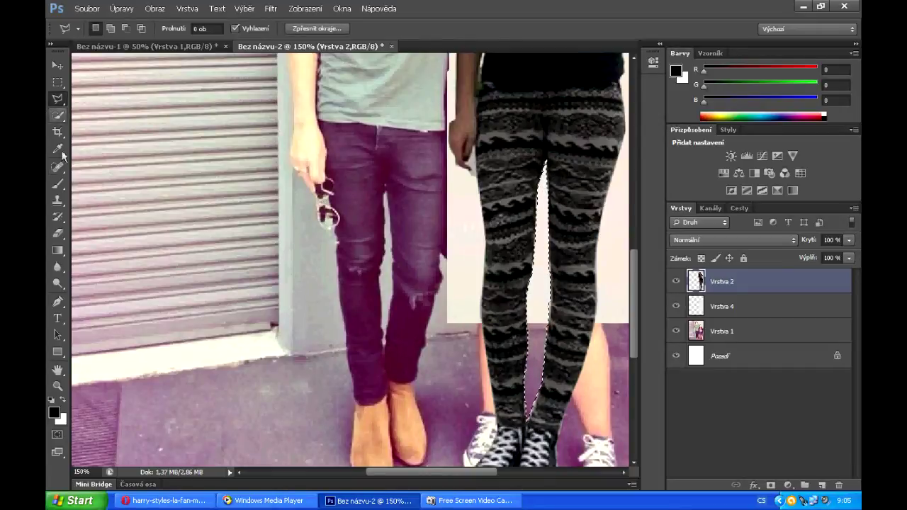
left_click(58, 83)
left_click(471, 228)
Copy a rectangle of bare pavement from Vrstva 1 and place several copies over the fan's remaining legs and shoes
left_click_drag(92, 472, 46, 464)
type("66")
key("Return")
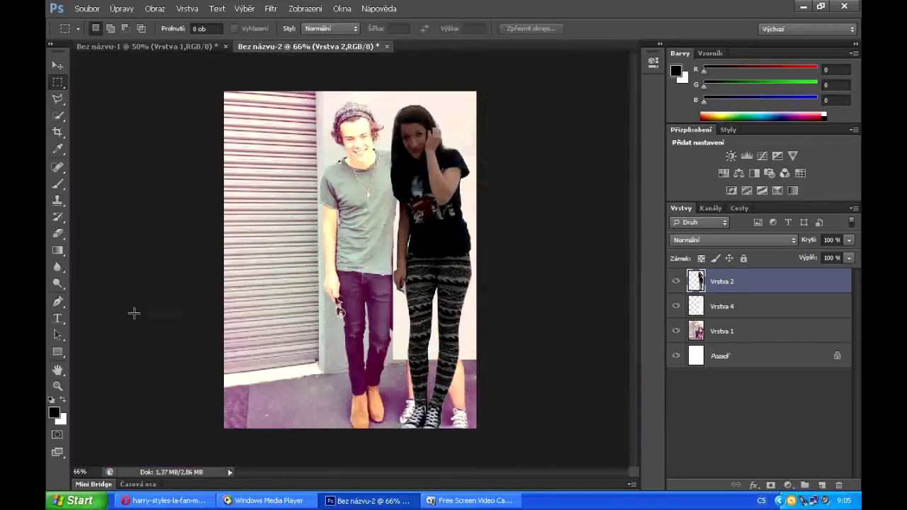
left_click(719, 331)
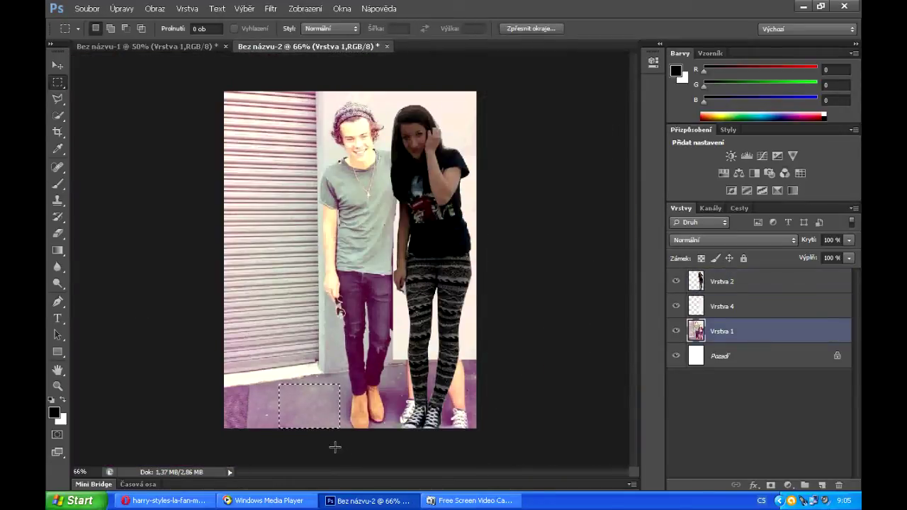
key("ctrl+j")
key("v")
left_click_drag(289, 419, 411, 393)
key("ctrl+v")
left_click_drag(339, 264, 412, 430)
key("ctrl+v")
key("ctrl+j")
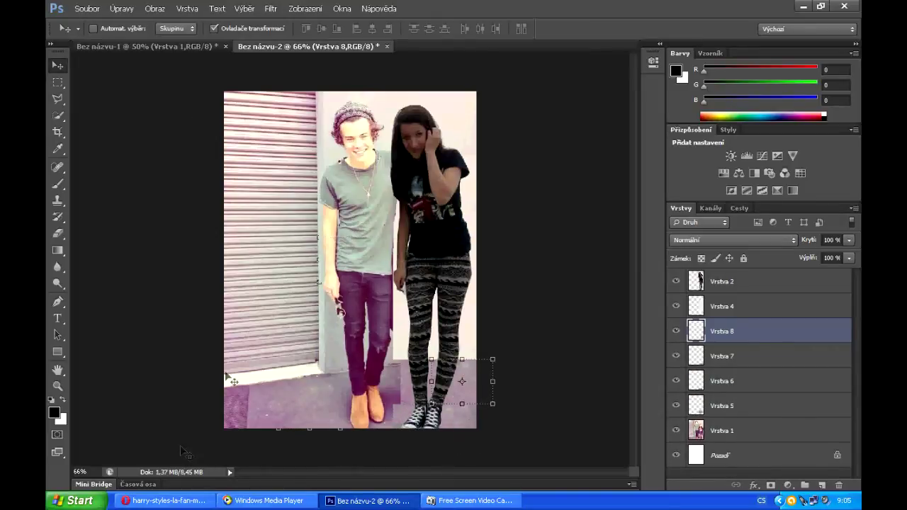
Combine the pavement patch layers into the single layer Vrstva 5
key("m")
key("Delete")
key("Delete")
key("Delete")
left_click(677, 330)
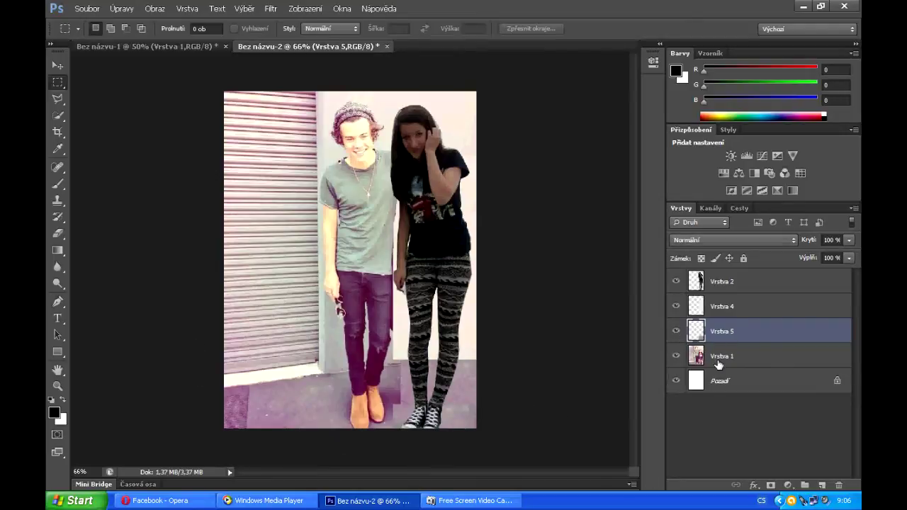
Smudge the patch edges on Vrstva 4 and Vrstva 5 using the Smudge tool with a 79 px brush at 50% strength
left_click(713, 310)
right_click(58, 282)
right_click(58, 267)
left_click(134, 292)
left_click(110, 31)
left_click(113, 69)
left_click(388, 262)
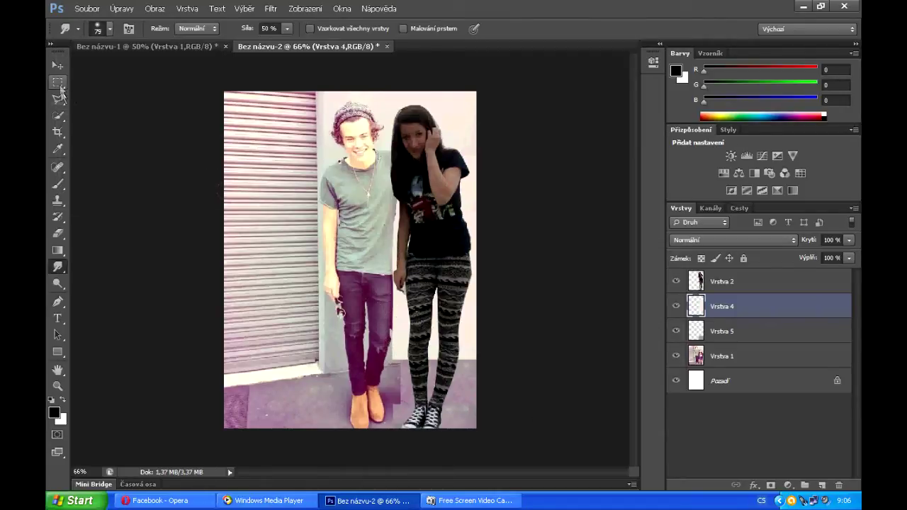
left_click(721, 331)
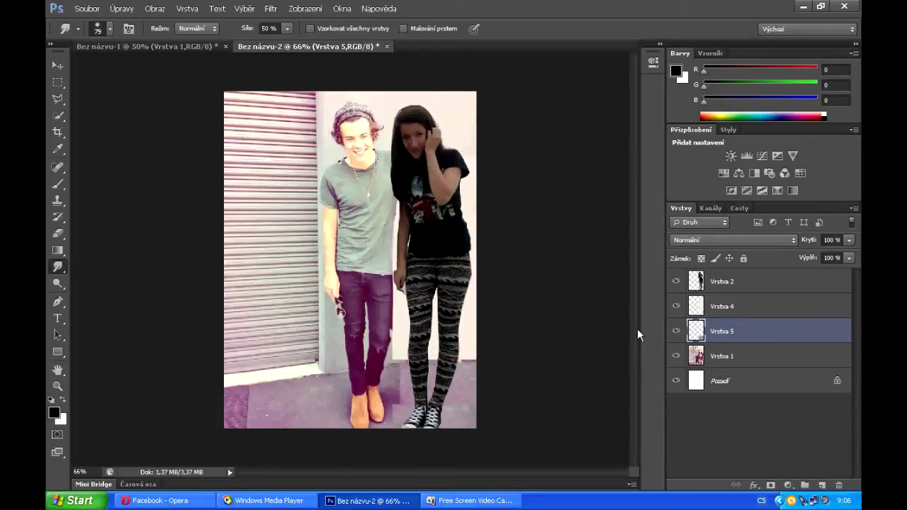
Show the document's edit history and dock it below the layer list
left_click(271, 8)
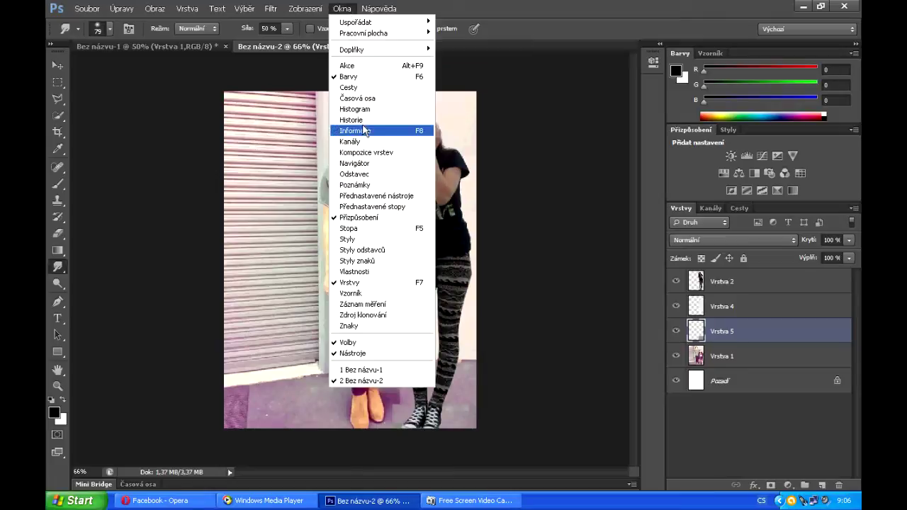
left_click(368, 119)
left_click(652, 80)
left_click(342, 8)
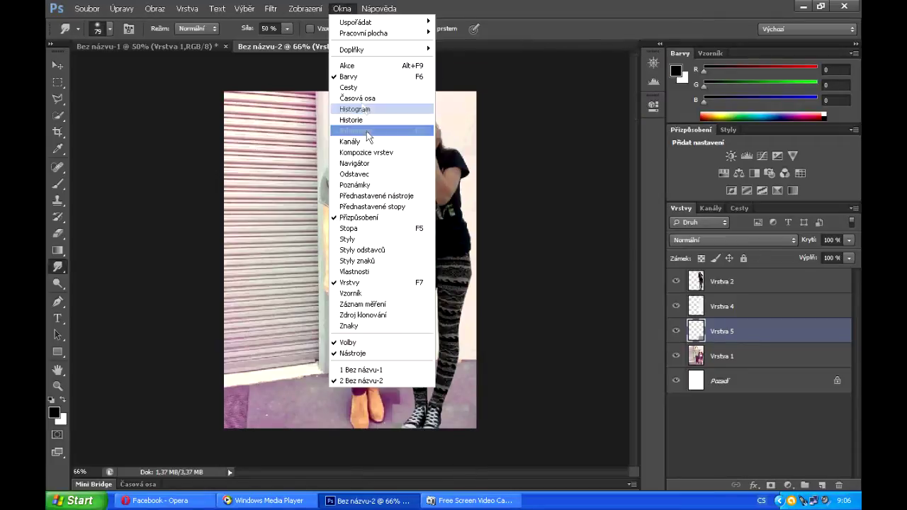
left_click(370, 122)
left_click(755, 365)
left_click_drag(744, 405, 770, 255)
left_click(732, 131)
left_click(692, 130)
left_click_drag(764, 411, 764, 409)
Revert the document to an earlier smudge stroke in the edit history
left_click(737, 449)
left_click(734, 437)
scroll(727, 447, "up", 2)
left_click(722, 455)
left_click(728, 439)
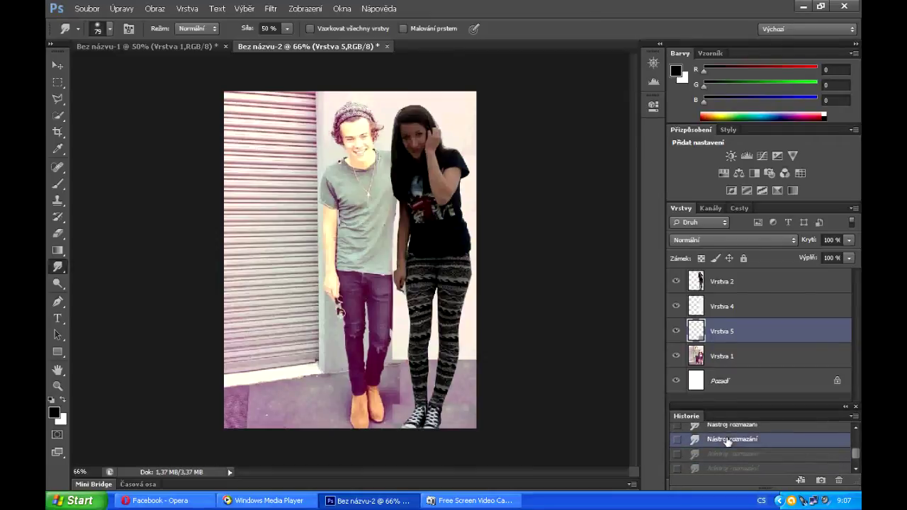
Merge the patch layers Vrstva 4 and Vrstva 5 down into Vrstva 1
left_click(735, 319)
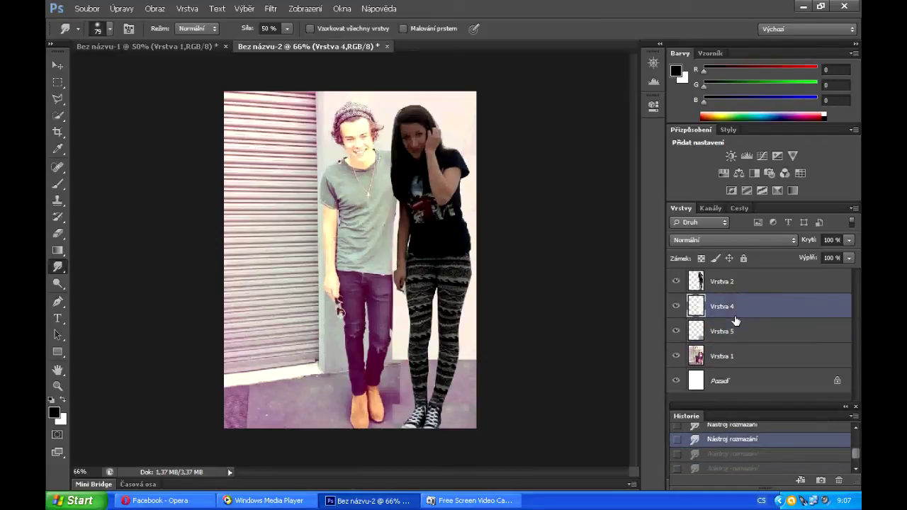
key("ctrl+e")
key("ctrl+e")
Repair the uneven pavement between the man's boots and the girl's legs with the Patch tool and deselect
left_click_drag(57, 167, 106, 192)
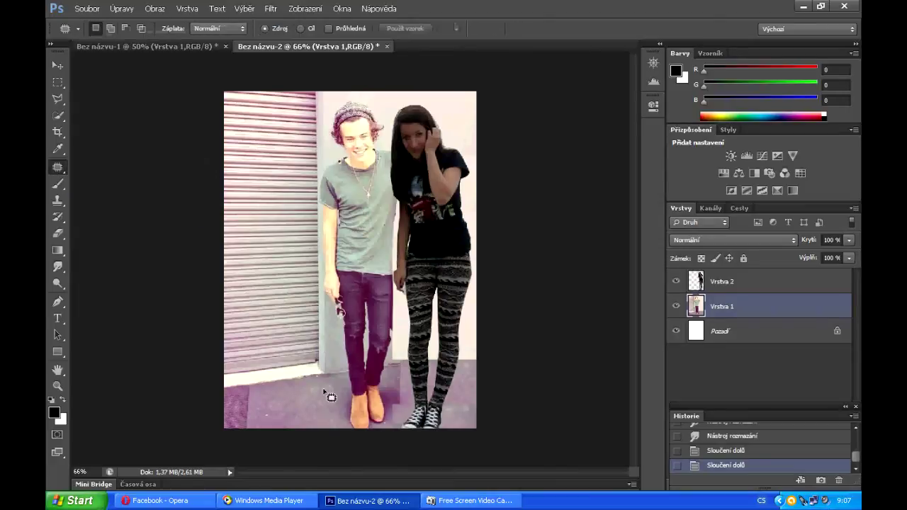
left_click_drag(393, 429, 397, 393)
mouse_move(388, 370)
left_mouse_down()
mouse_move(396, 369)
mouse_move(386, 388)
mouse_move(387, 370)
left_mouse_up()
left_click_drag(399, 392, 419, 388)
key("ctrl+d")
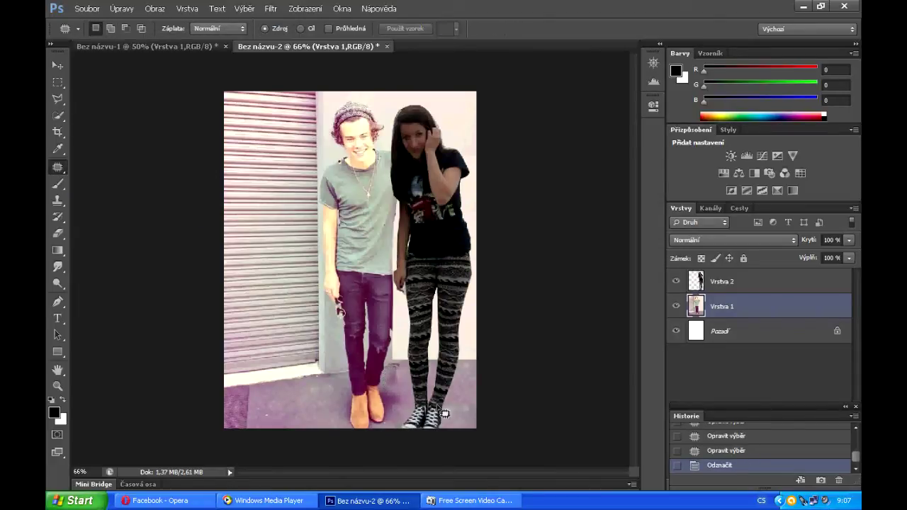
Try to patch and smudge the wall strip beside the man's lower leg, undo those edits, and clear the selection
left_click_drag(394, 345, 335, 354)
key("ctrl+d")
left_click(56, 268)
left_click_drag(397, 341, 389, 320)
left_click(726, 451)
key("ctrl+alt+z")
key("ctrl+alt+z")
key("ctrl+alt+z")
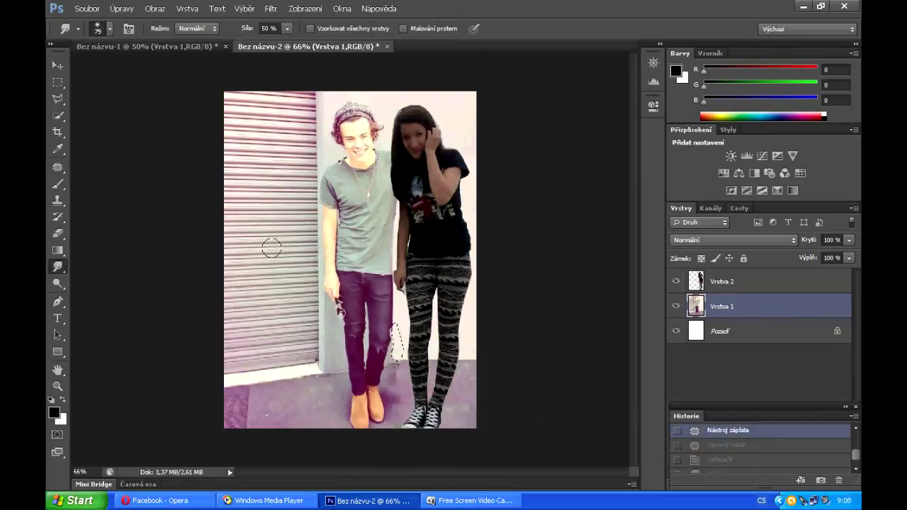
key("m")
key("ctrl+d")
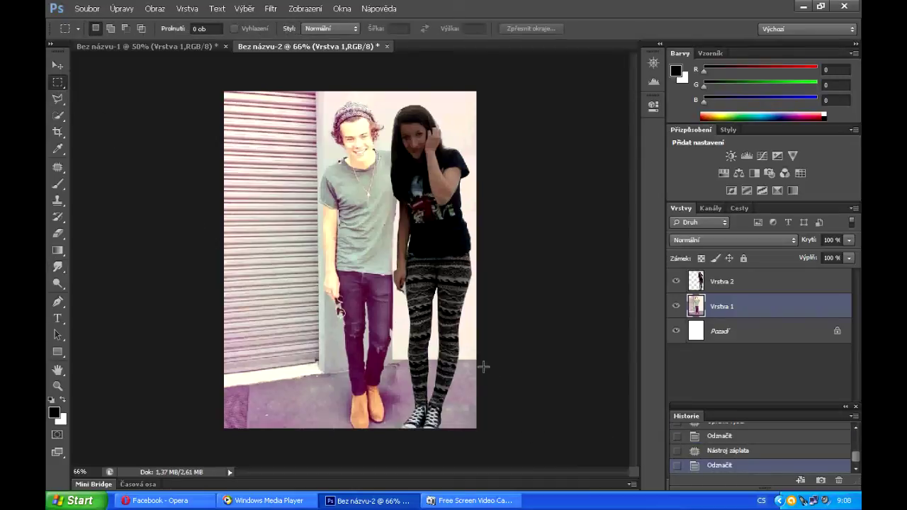
Sample the light wall colour between the man and the girl and add a new layer above Vrstva 1
left_click(58, 148)
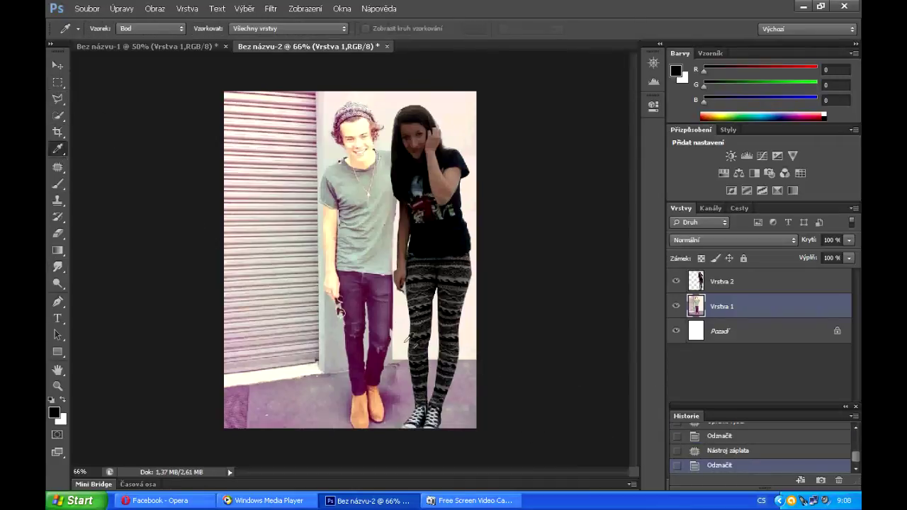
left_click(402, 337)
left_click_drag(838, 407, 831, 489)
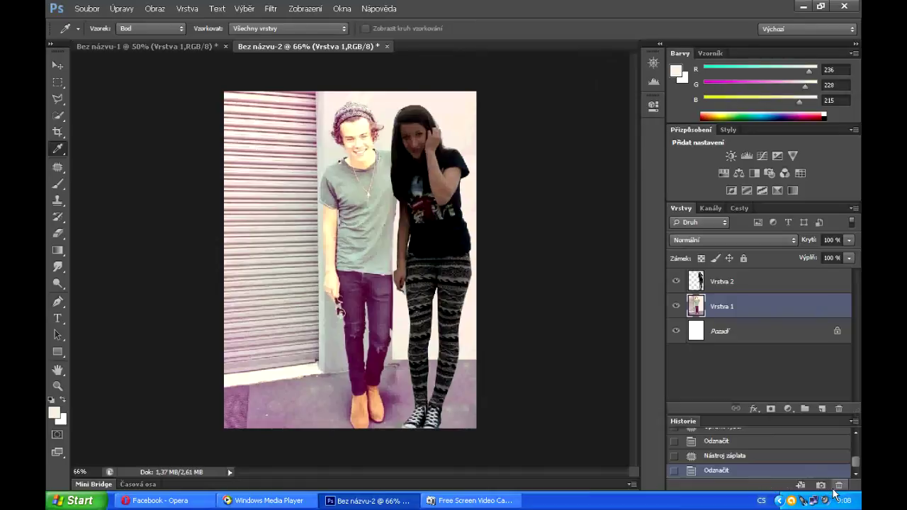
left_click(821, 409)
Paint the sampled colour over the wall around the man with a 135 px brush and set the layer's blend mode to Overlay
left_click(58, 183)
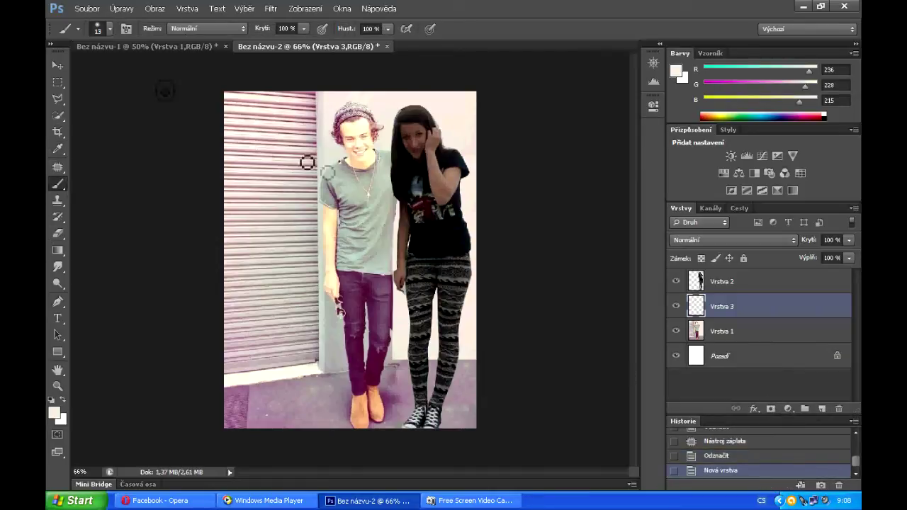
left_click(110, 29)
left_click_drag(125, 73, 138, 71)
mouse_move(343, 356)
left_mouse_down()
mouse_move(324, 345)
mouse_move(350, 307)
left_mouse_up()
key("ctrl+z")
left_click_drag(313, 146, 319, 119)
mouse_move(333, 363)
left_mouse_down()
mouse_move(312, 304)
mouse_move(344, 343)
left_mouse_up()
left_click_drag(397, 340, 386, 362)
mouse_move(322, 298)
left_mouse_down()
mouse_move(302, 149)
mouse_move(384, 348)
left_mouse_up()
left_click(698, 159)
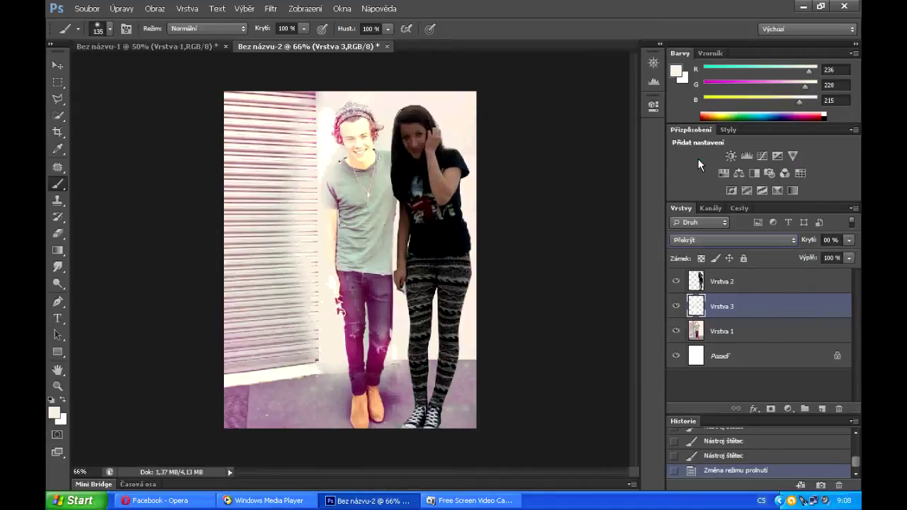
Try to erase the overlay paint from the man's jeans, and undo the eraser stroke
left_click(58, 233)
left_click(110, 29)
left_click_drag(111, 69, 115, 69)
mouse_move(381, 345)
left_mouse_down()
mouse_move(358, 346)
mouse_move(357, 330)
left_mouse_up()
left_click(709, 456)
Erase the overlay paint from the man's face, shirt, arm and jeans with a 68 px eraser
left_click(110, 29)
left_click(66, 97)
left_click(105, 69)
left_click(351, 281)
mouse_move(351, 281)
left_mouse_down()
mouse_move(331, 212)
mouse_move(333, 170)
left_mouse_up()
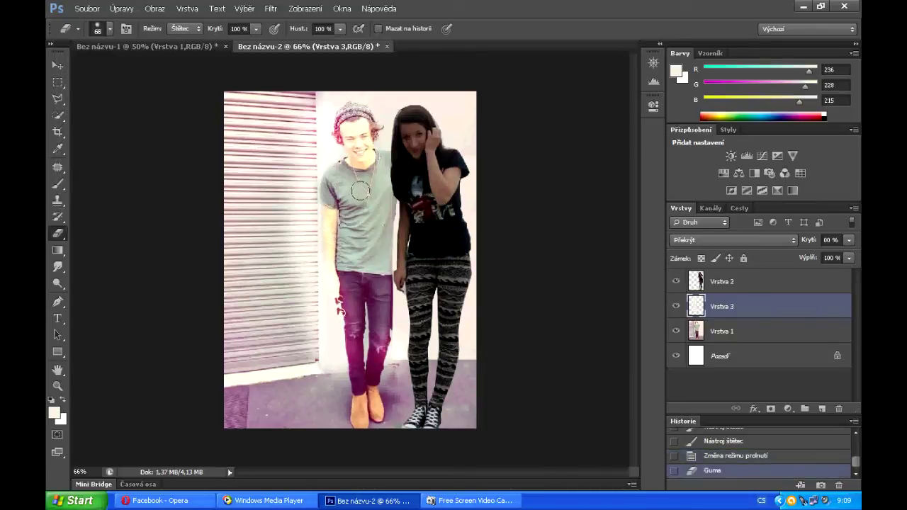
left_click_drag(356, 324, 350, 305)
left_click_drag(376, 356, 376, 344)
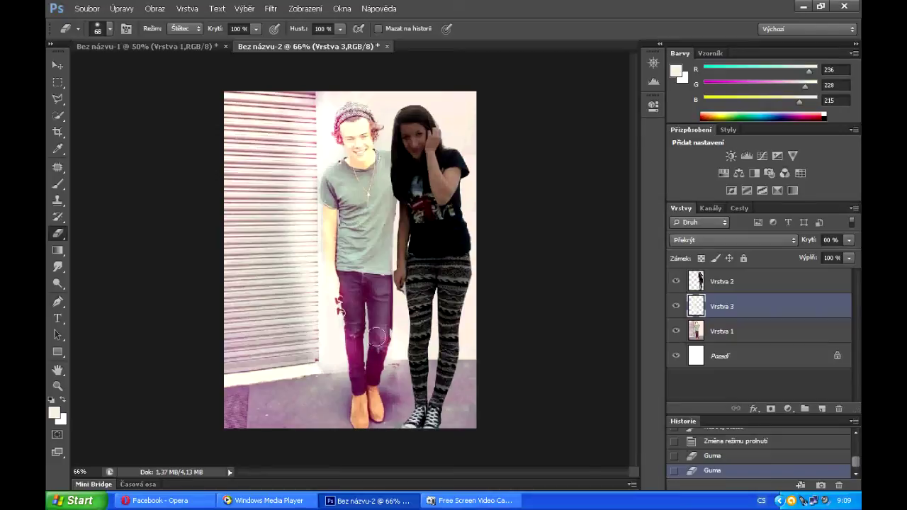
left_click_drag(360, 387, 355, 317)
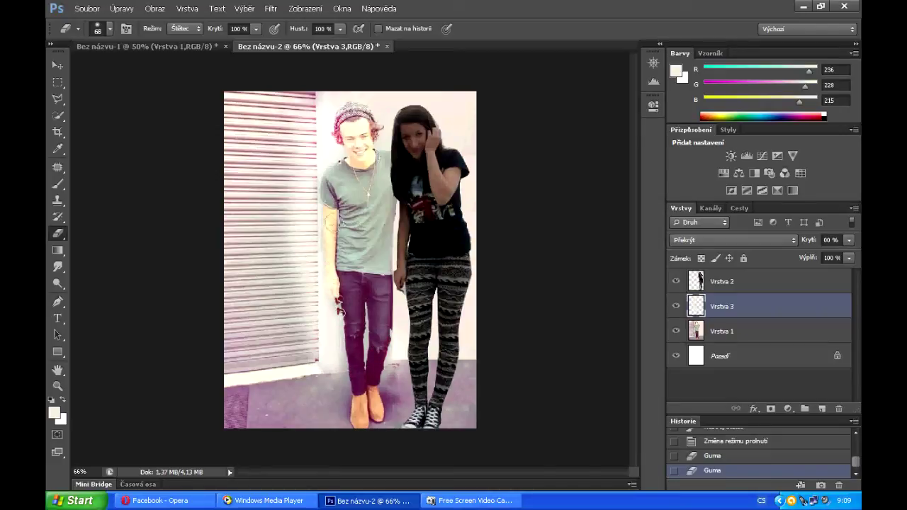
left_click_drag(380, 241, 375, 222)
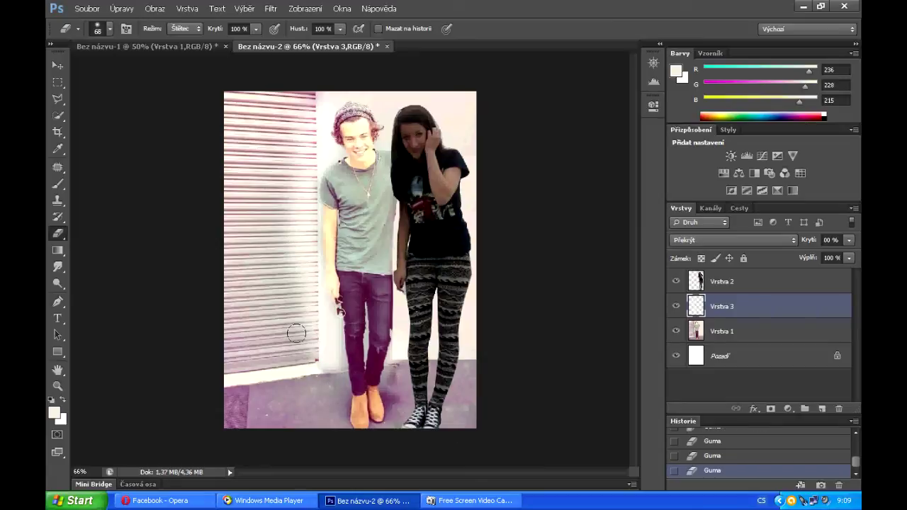
Erase the overlay paint from the roller shutter and merge Vrstva 3 down into Vrstva 1
mouse_move(301, 352)
left_mouse_down()
mouse_move(304, 191)
mouse_move(290, 229)
mouse_move(306, 279)
left_mouse_up()
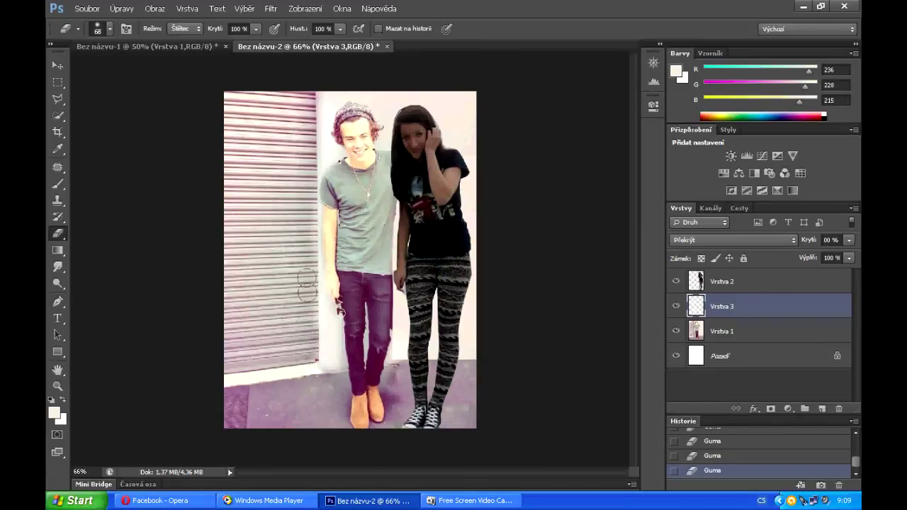
key("ctrl+e")
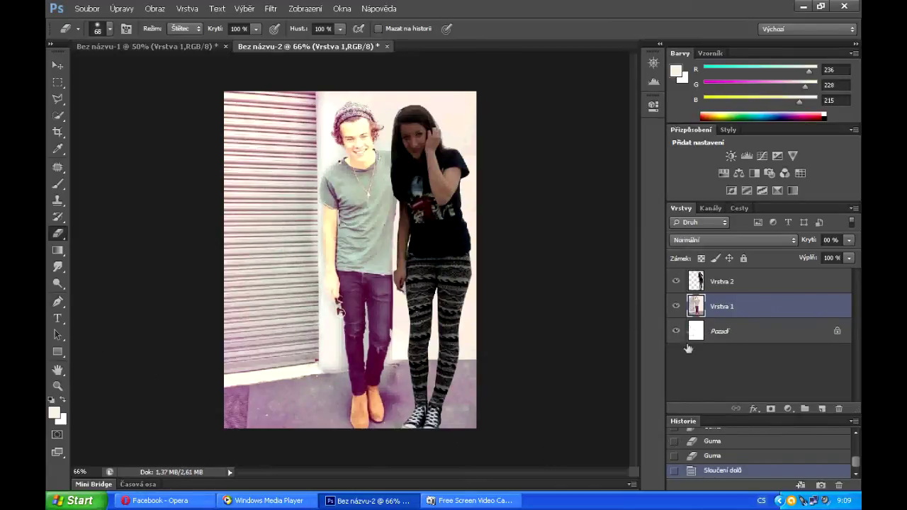
Brighten the girl on Vrstva 2 with the Brightness/Contrast adjustment
left_click(722, 281)
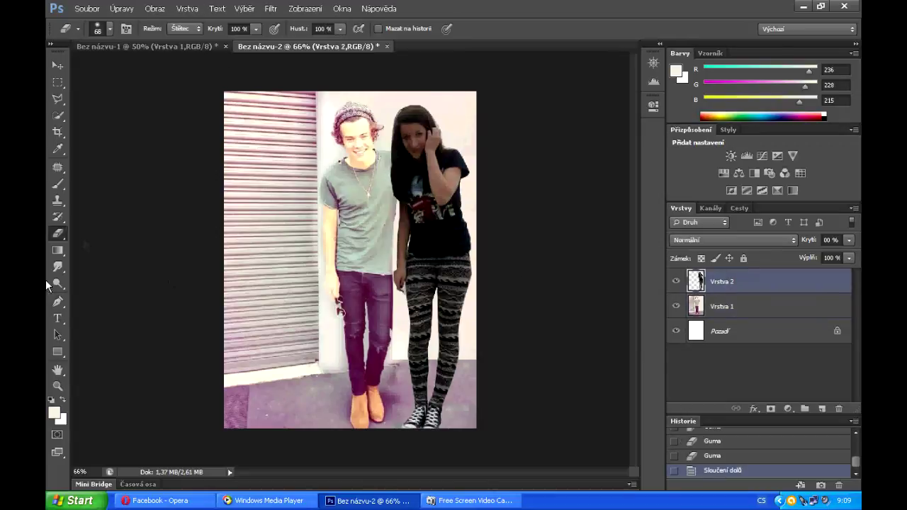
left_click(154, 9)
mouse_move(208, 45)
left_click(324, 46)
left_click_drag(621, 193, 678, 201)
left_click(726, 178)
Lasso the white leftover beside the girl's shoe on Vrstva 2, delete it, and deselect
key("l")
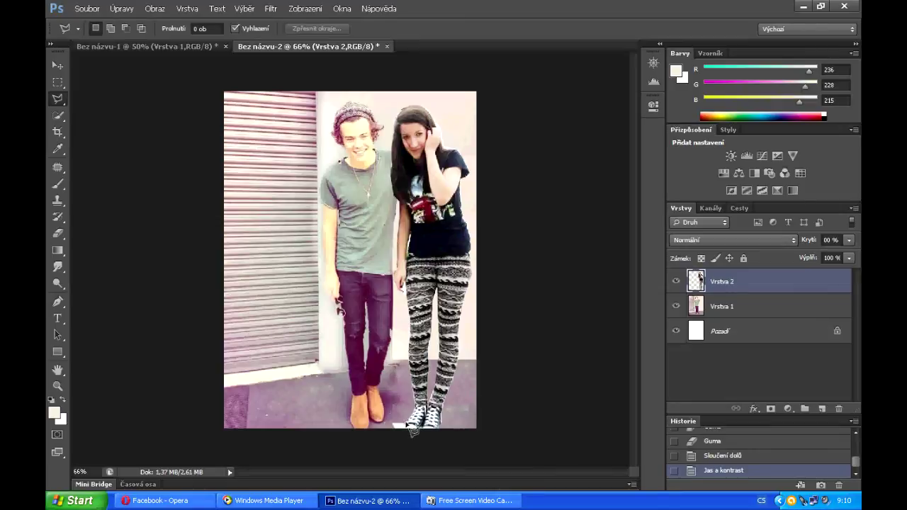
left_click(398, 425)
key("Delete")
key("m")
key("ctrl+d")
Convert the girl's layer Vrstva 2 and the photo layer Vrstva 1 to black and white
left_click(165, 12)
mouse_move(195, 40)
left_click(344, 120)
left_click(550, 83)
left_click(745, 307)
left_click(161, 11)
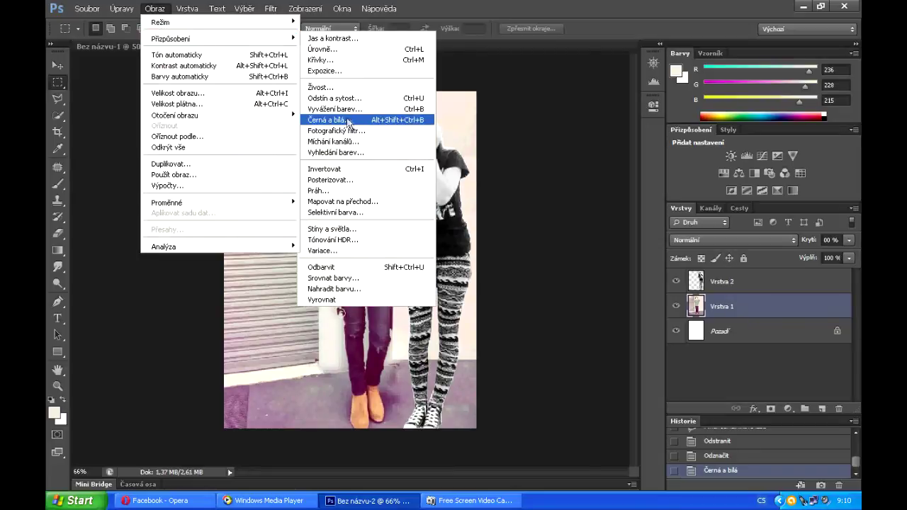
left_click(327, 120)
key("Return")
Open the Curves adjustment for the girl's layer Vrstva 2
left_click(722, 281)
left_click(156, 8)
mouse_move(170, 38)
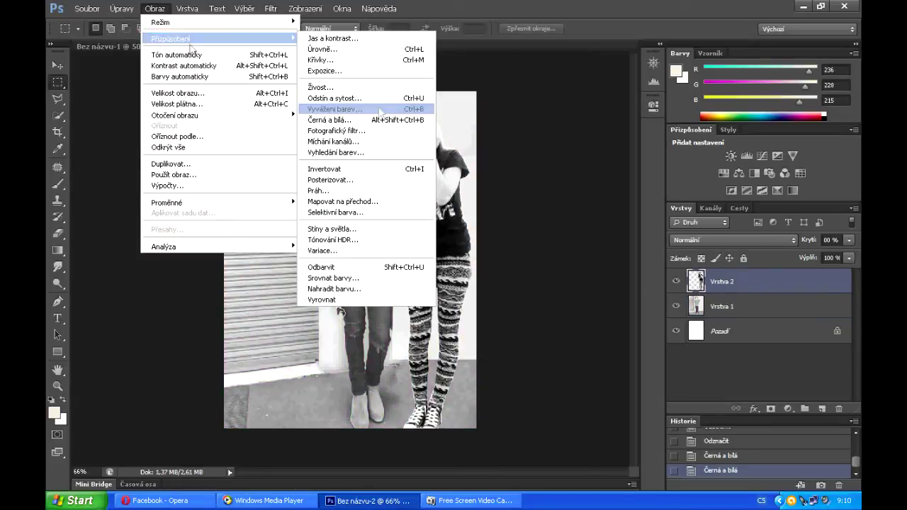
left_click(333, 63)
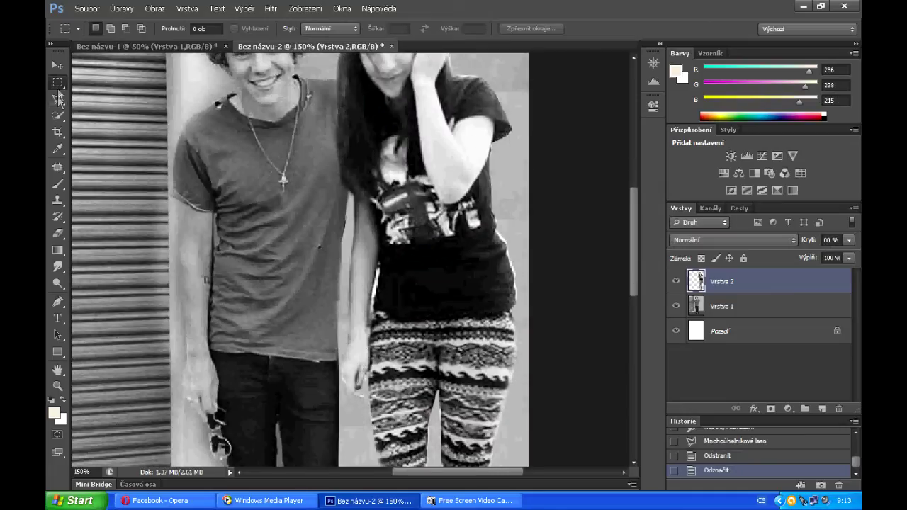
Lasso the white fringe along the outer edge of the girl's shirt at the waist, delete it, and clear the selection
left_click(58, 98)
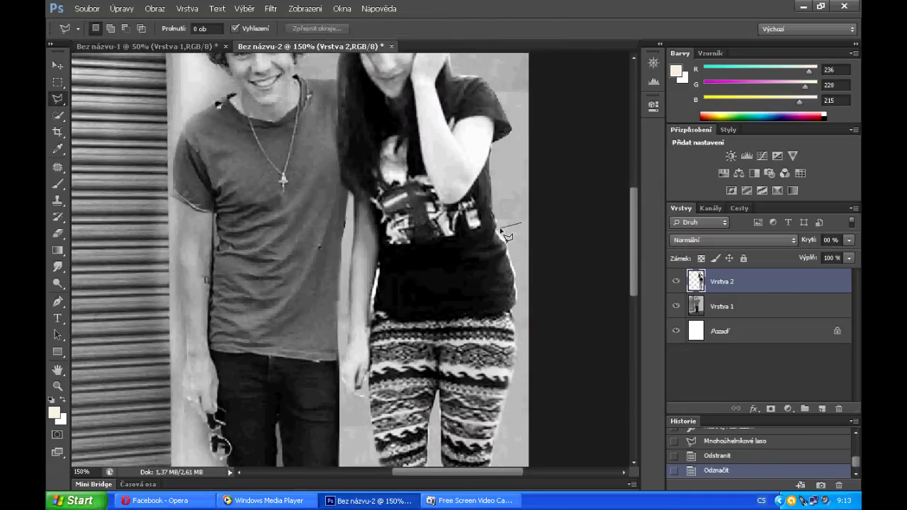
left_click(522, 284)
left_click(522, 222)
key("Delete")
left_click(58, 83)
left_click(219, 219)
left_click(58, 99)
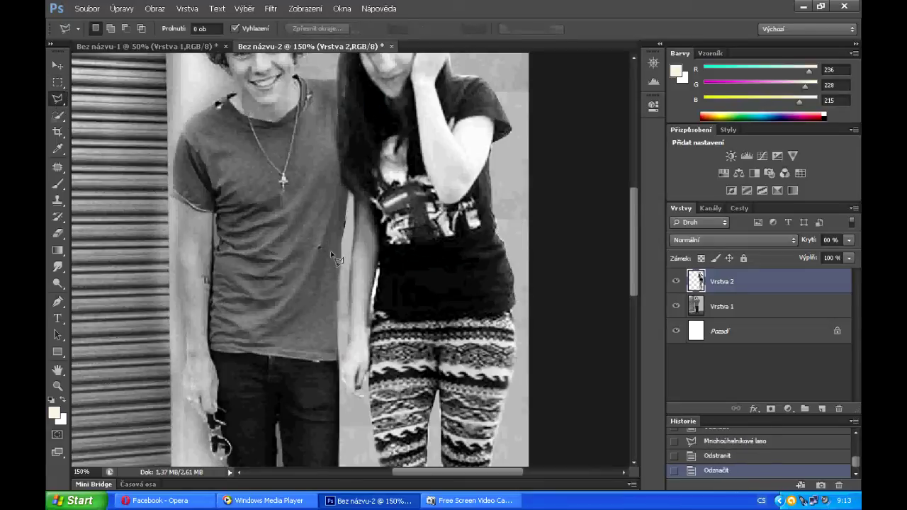
Lasso the white fringe between the girl's arm and shirt on Vrstva 2, delete it, and clear the selection
left_click(381, 265)
key("Delete")
left_click(58, 82)
Lasso the light halo along the outer edge of the girl's hair on Vrstva 2, delete it, and deselect
left_click(73, 464)
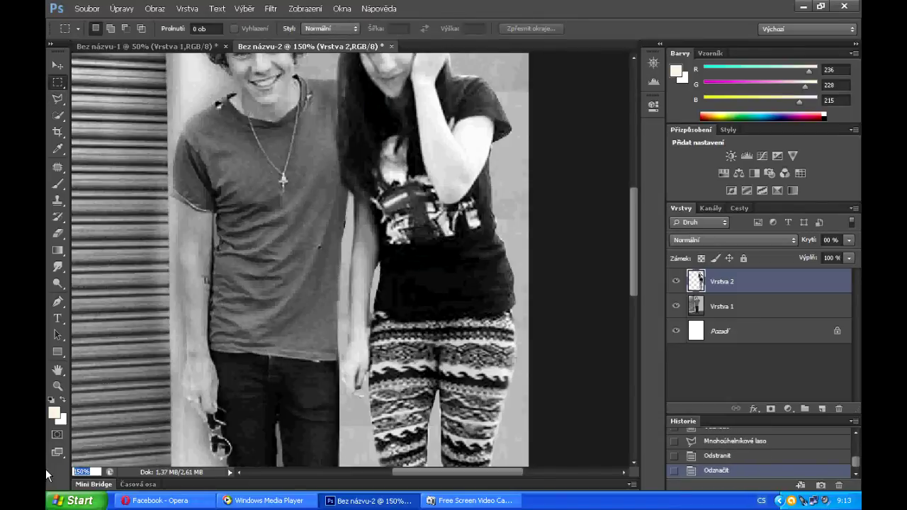
type("66")
key("Return")
left_click(58, 100)
left_click_drag(90, 472, 49, 469)
type("150")
key("Return")
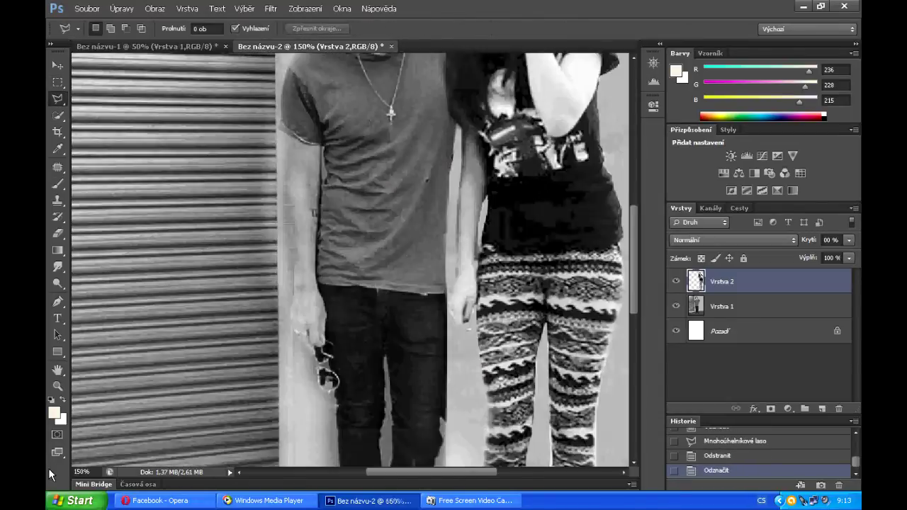
scroll(448, 149, "up", 5)
left_click(460, 137)
key("Delete")
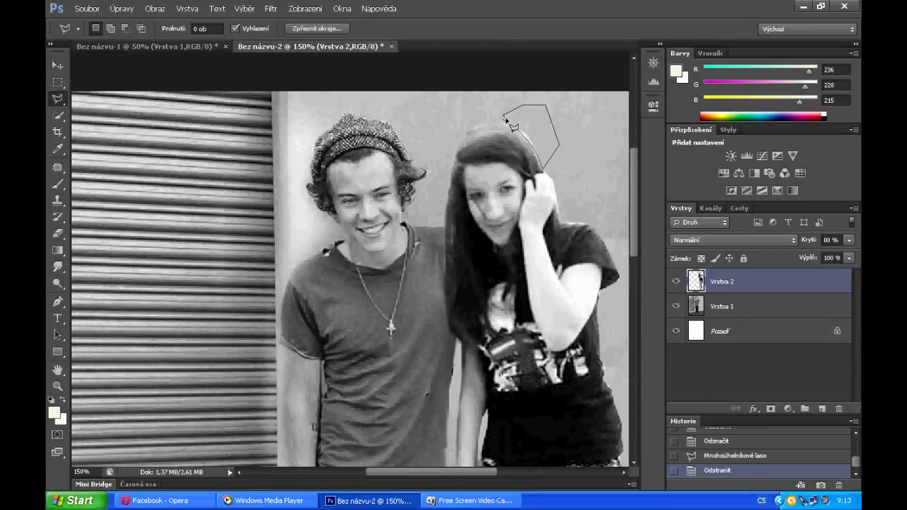
key("ctrl+d")
key("m")
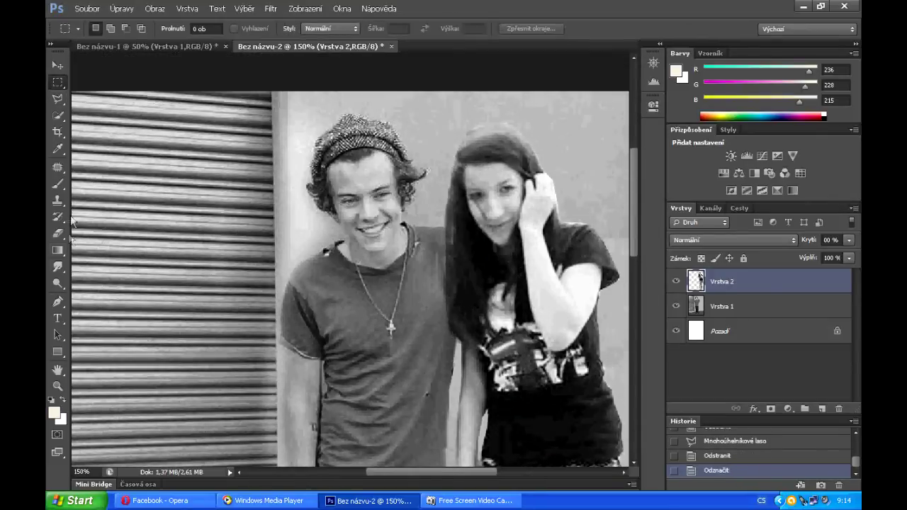
Smudge the edges of the girl's hair at 50% strength to blend them into the background
left_click(58, 266)
left_click_drag(469, 204, 489, 214)
left_click_drag(501, 126, 518, 112)
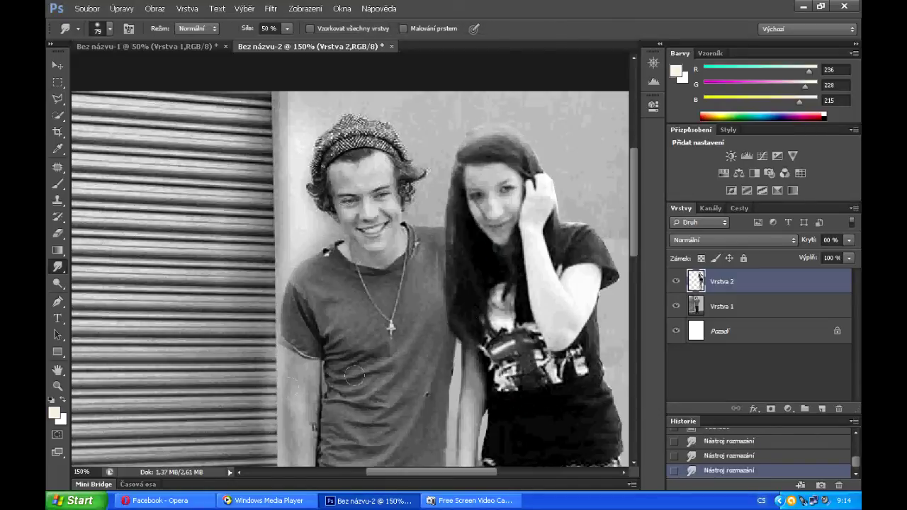
Apply automatic contrast to the girl's layer Vrstva 2 and to the photo layer Vrstva 1
type("66")
key("Return")
left_click(155, 9)
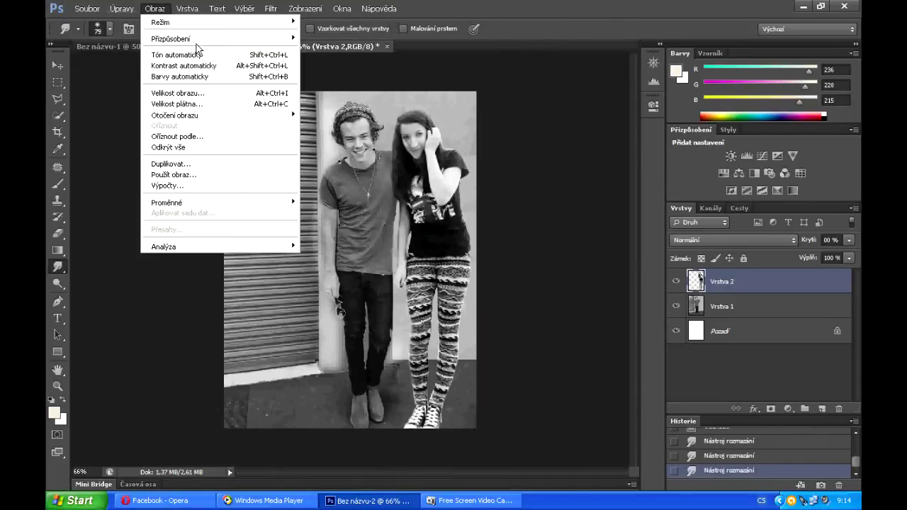
left_click(184, 66)
key("alt+bracketleft")
left_click(154, 8)
left_click(184, 65)
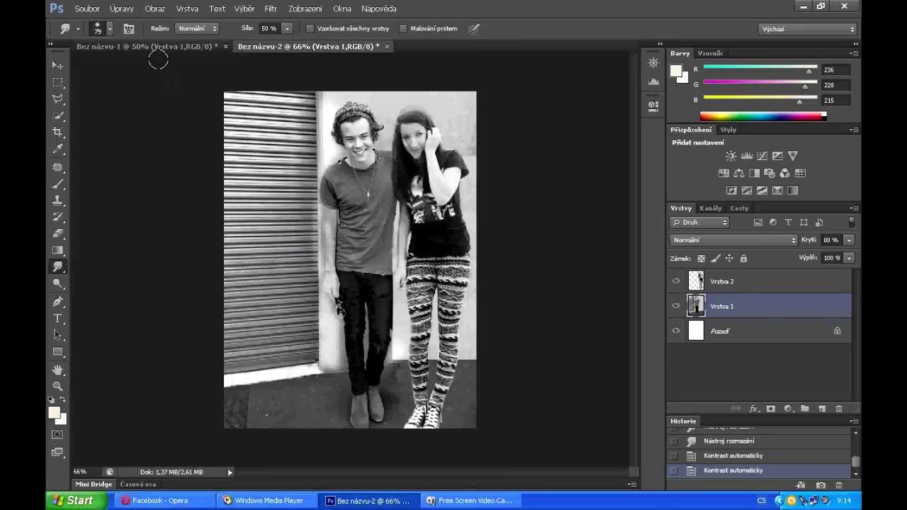
Apply the simple Blur filter (Rozostření) to the photo layer Vrstva 1
left_click(270, 8)
mouse_move(288, 136)
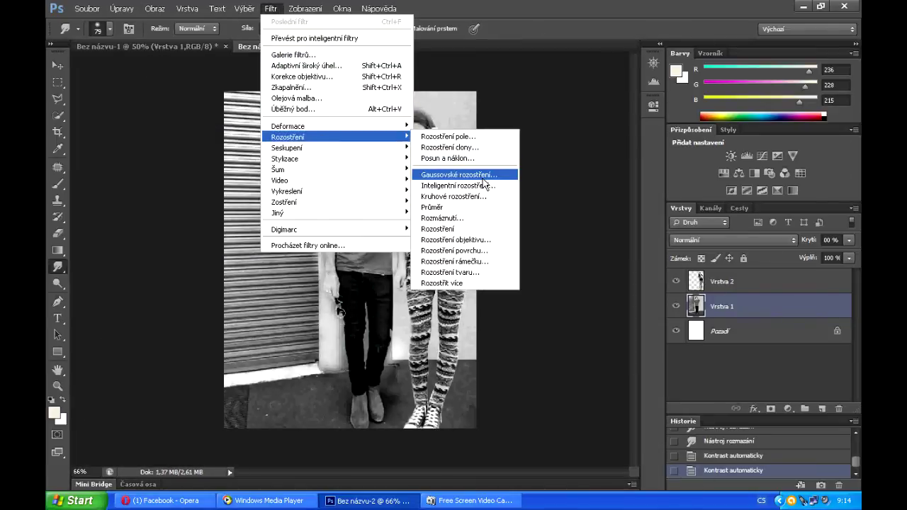
left_click(456, 228)
Lower the contrast of the photo layer Vrstva 1 to the minimum with the Brightness/Contrast adjustment
left_click(187, 9)
mouse_move(156, 10)
mouse_move(167, 40)
left_click(327, 40)
left_click_drag(621, 221, 522, 225)
key("Return")
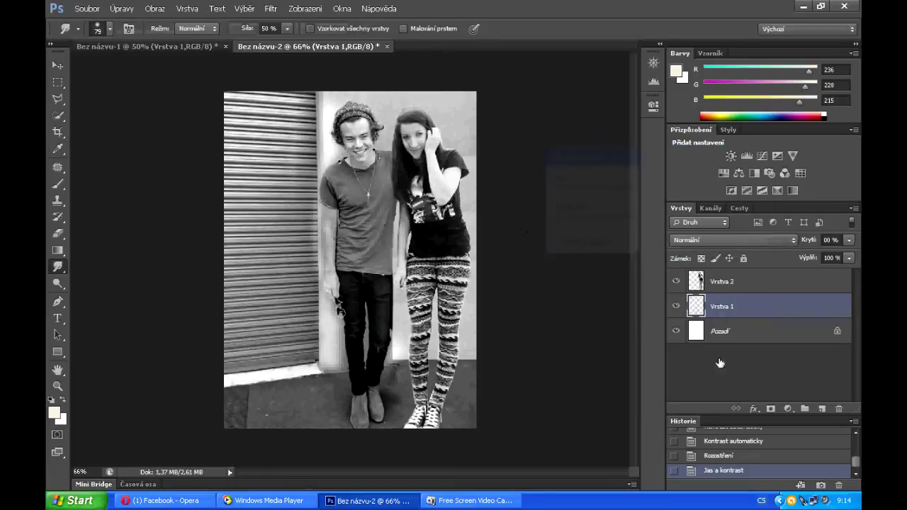
Set the contrast of the girl's layer Vrstva 2 to -50 with the Brightness/Contrast adjustment
left_click(721, 281)
left_click(155, 9)
mouse_move(184, 38)
left_click(333, 38)
left_click_drag(620, 220, 544, 224)
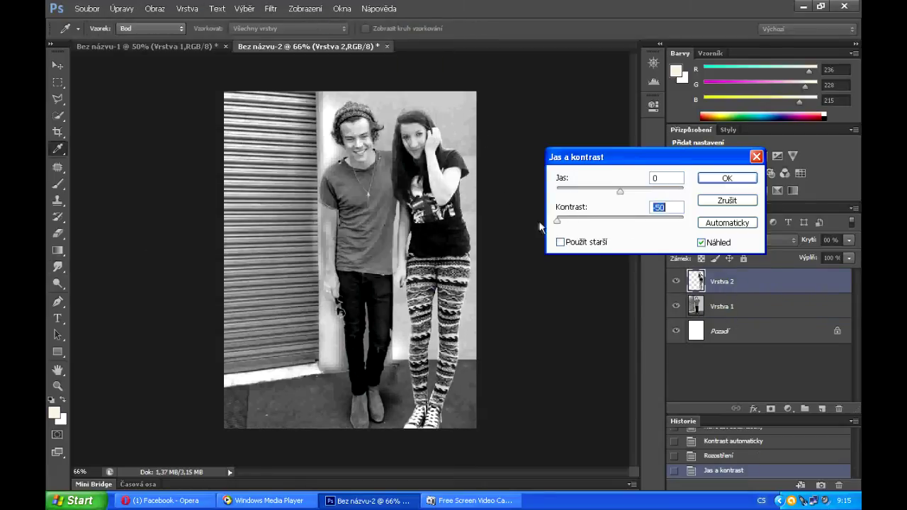
left_click(716, 179)
Apply a slight Curves adjustment to the girl's layer Vrstva 2
left_click(154, 9)
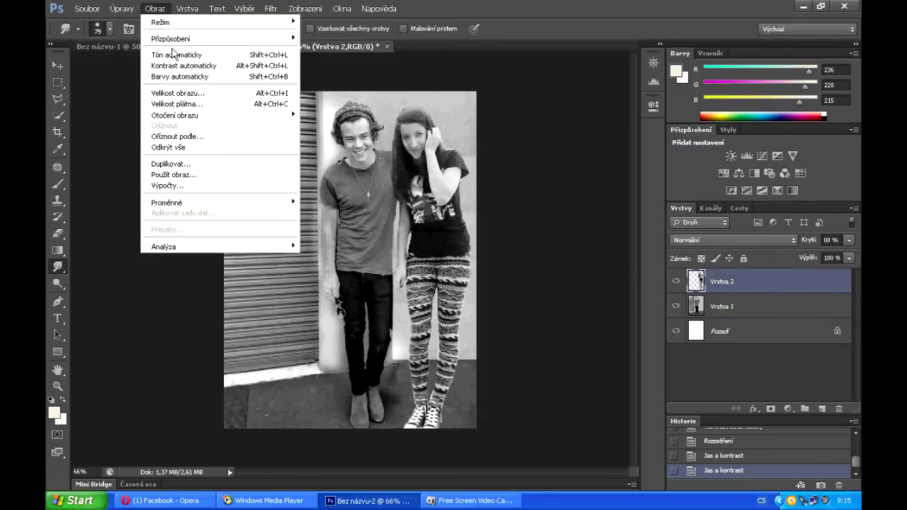
mouse_move(183, 37)
left_click(358, 59)
left_click_drag(671, 245, 679, 246)
left_click(848, 129)
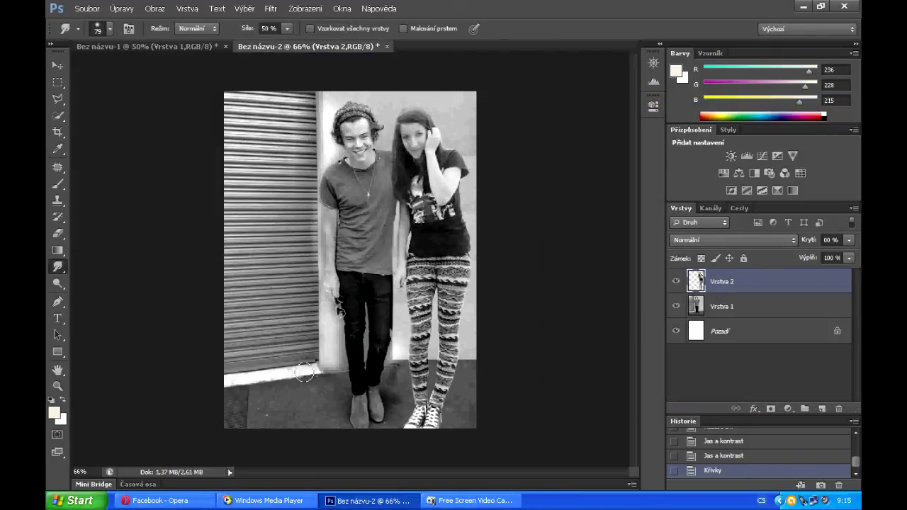
Merge both layers down into the background and select the full width of the picture from its upper edge to below the knees
key("ctrl+e")
left_click(59, 82)
left_click_drag(206, 79, 516, 330)
Copy the selected part of the montage and paste it into a new document with the default size
key("ctrl+c")
key("ctrl+n")
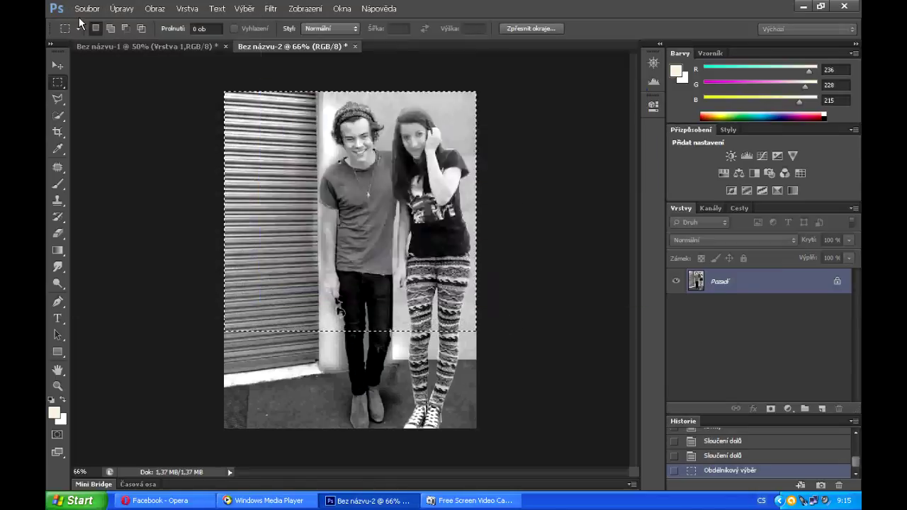
key("Return")
key("ctrl+v")
Start saving the new document under the name harryyyyy and open the choice of file formats
left_click(86, 8)
left_click(99, 152)
type("har")
left_click(453, 280)
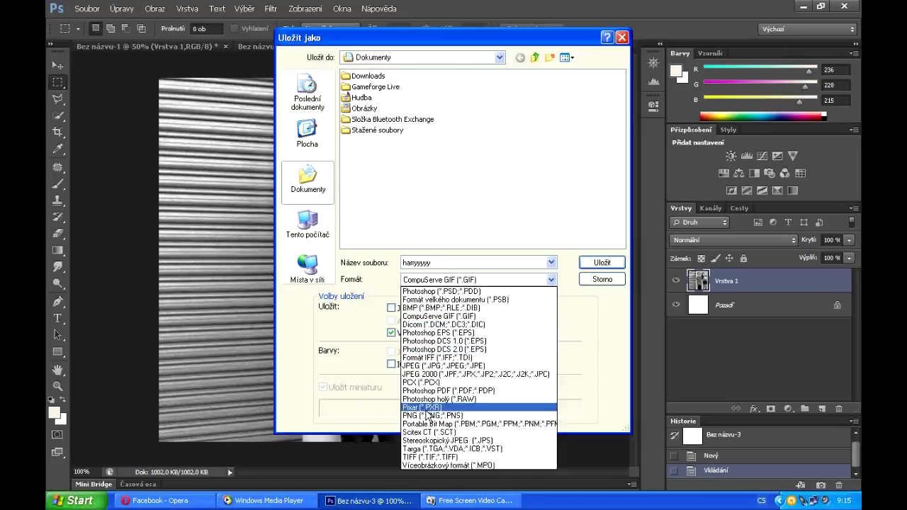